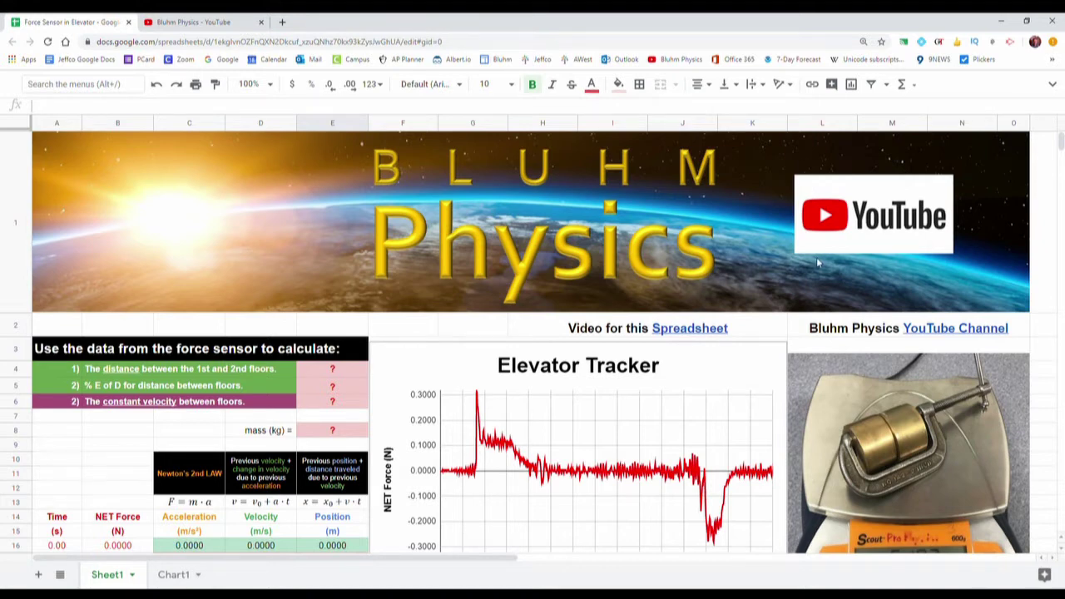
Step: Examine the calculation tasks, the Elevator Tracker graph, the force sensor and scale photos, and the kinematics table at a larger zoom
scroll(695, 446, "down", 1)
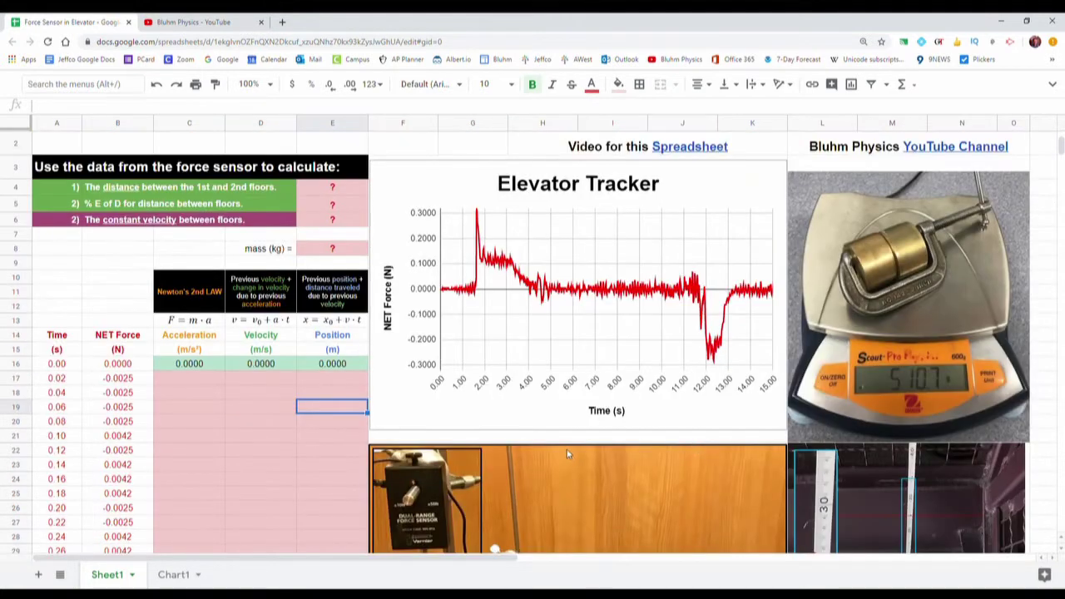
scroll(563, 454, "down", 4)
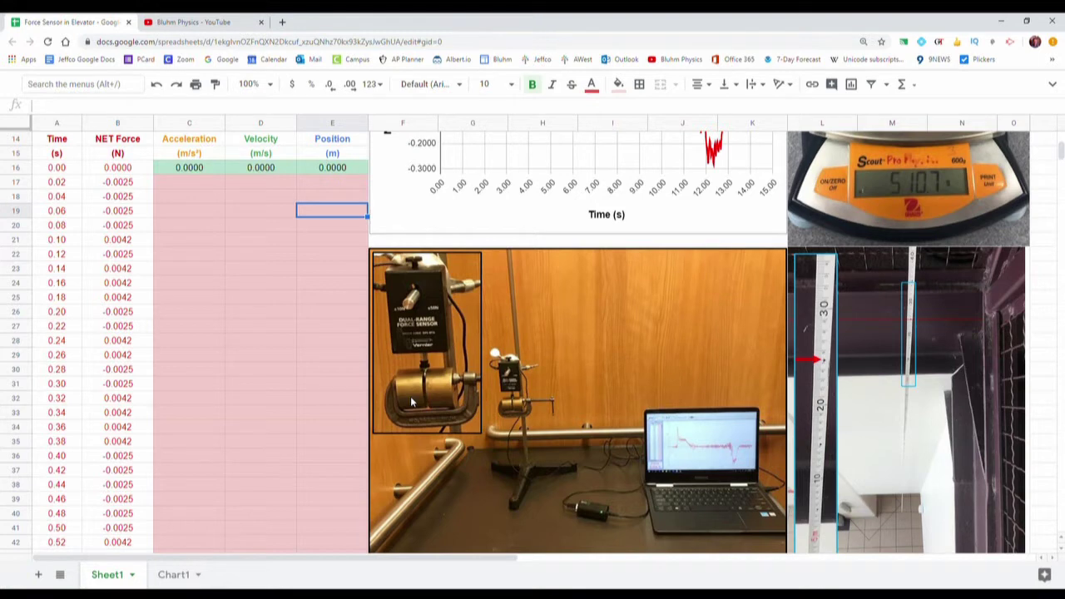
scroll(412, 402, "up", 3)
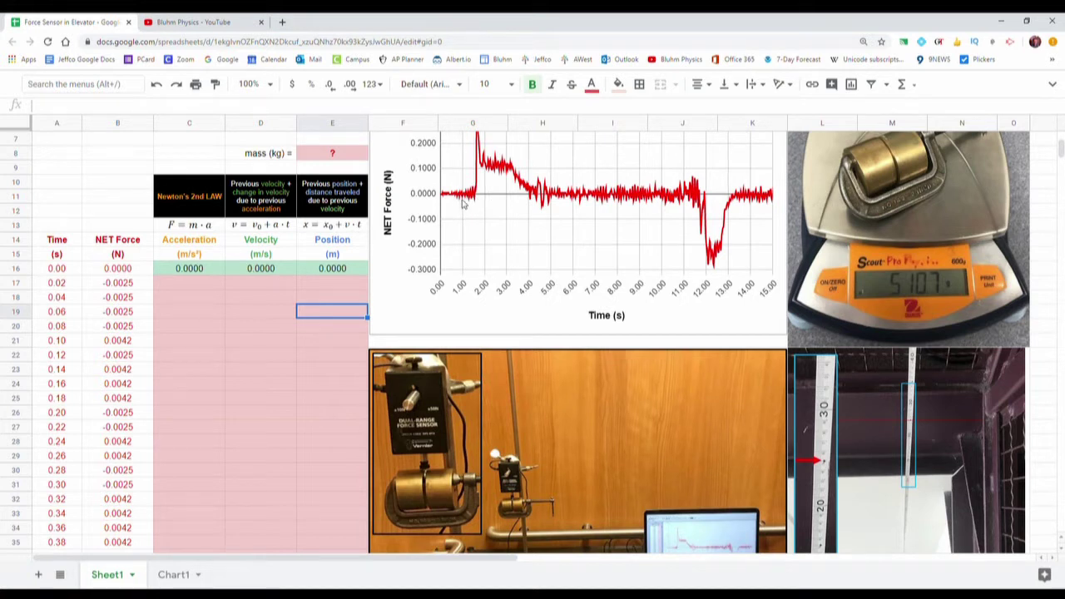
scroll(462, 202, "up", 1)
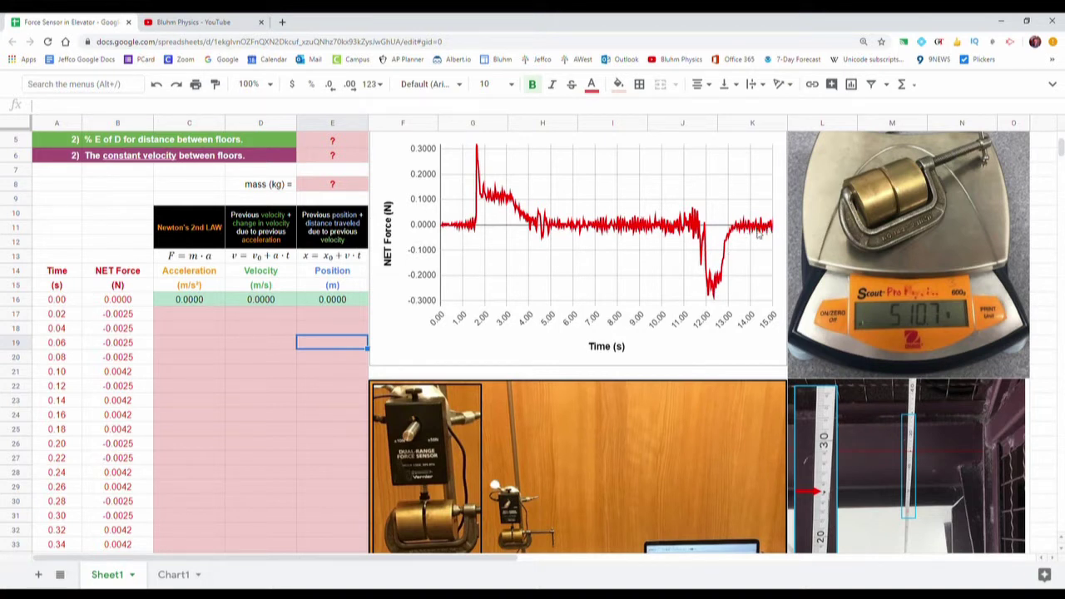
scroll(745, 240, "down", 2)
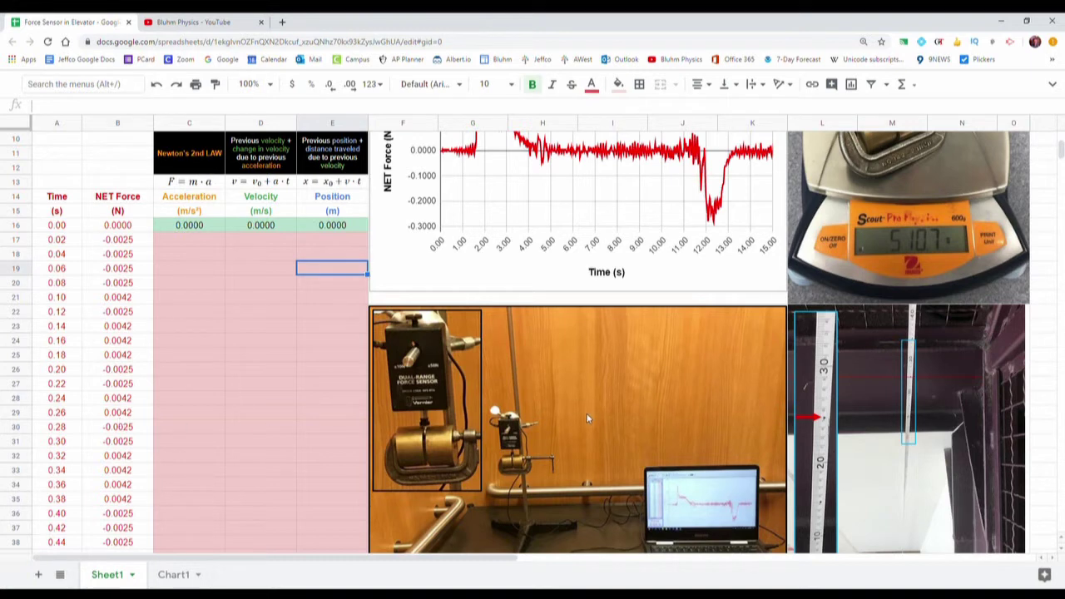
scroll(588, 411, "up", 1)
scroll(552, 403, "up", 1)
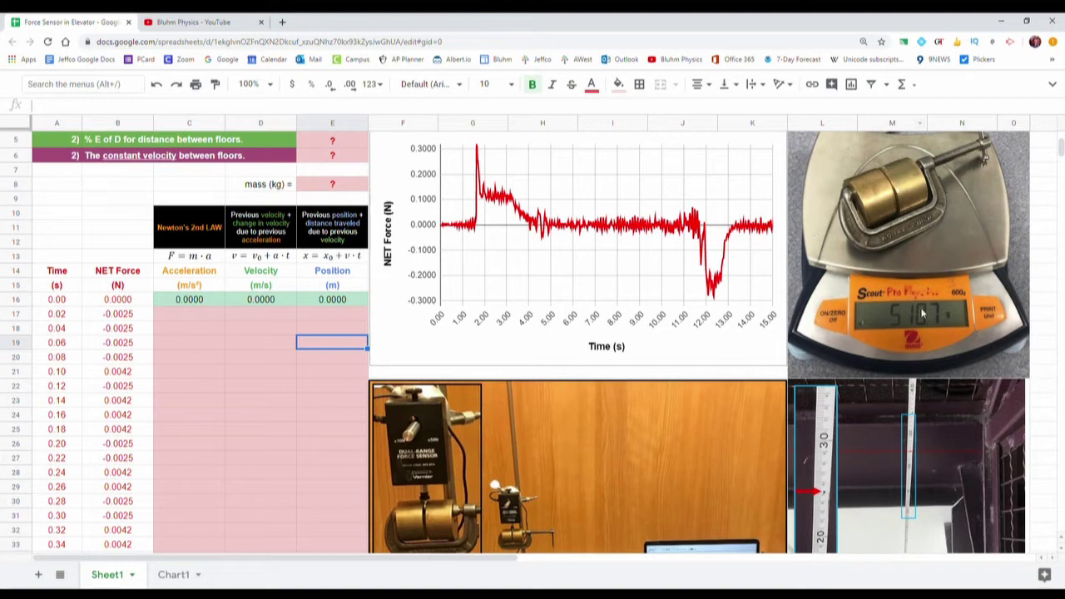
scroll(914, 337, "down", 3)
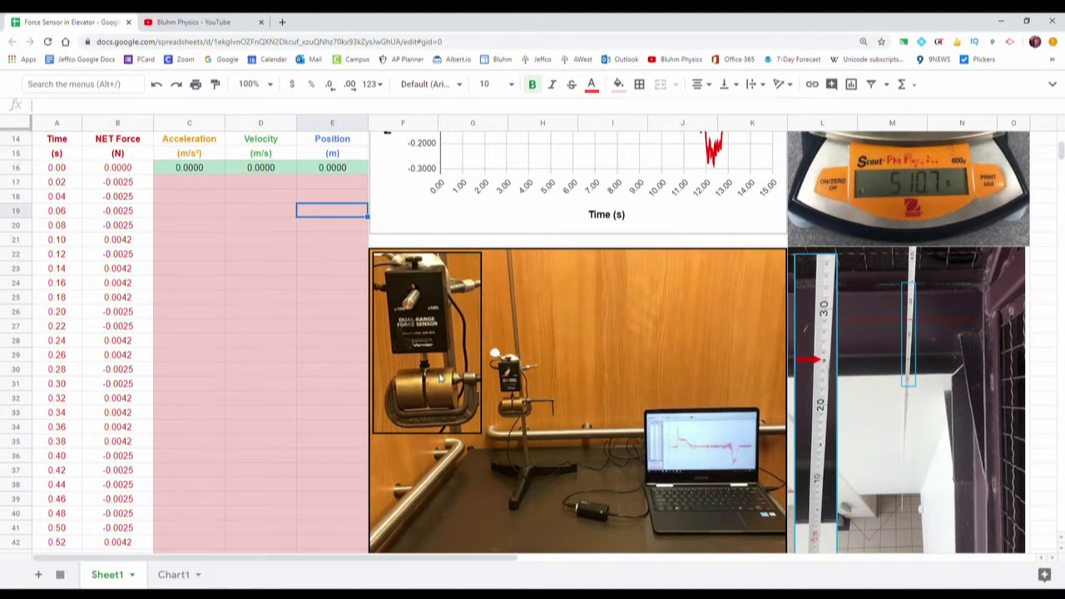
scroll(441, 379, "up", 3)
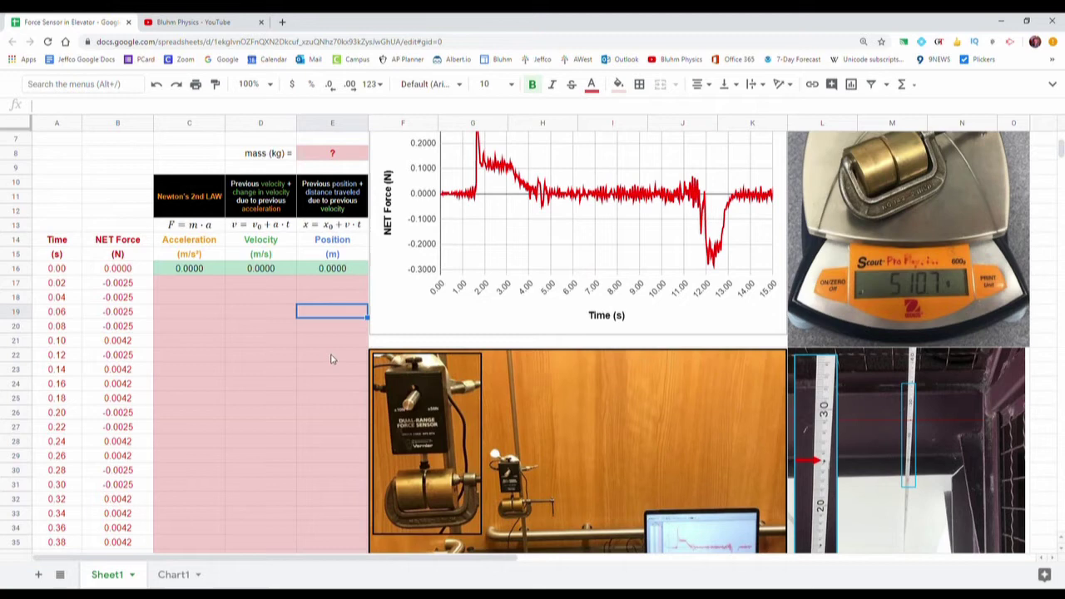
key("ctrl+plus")
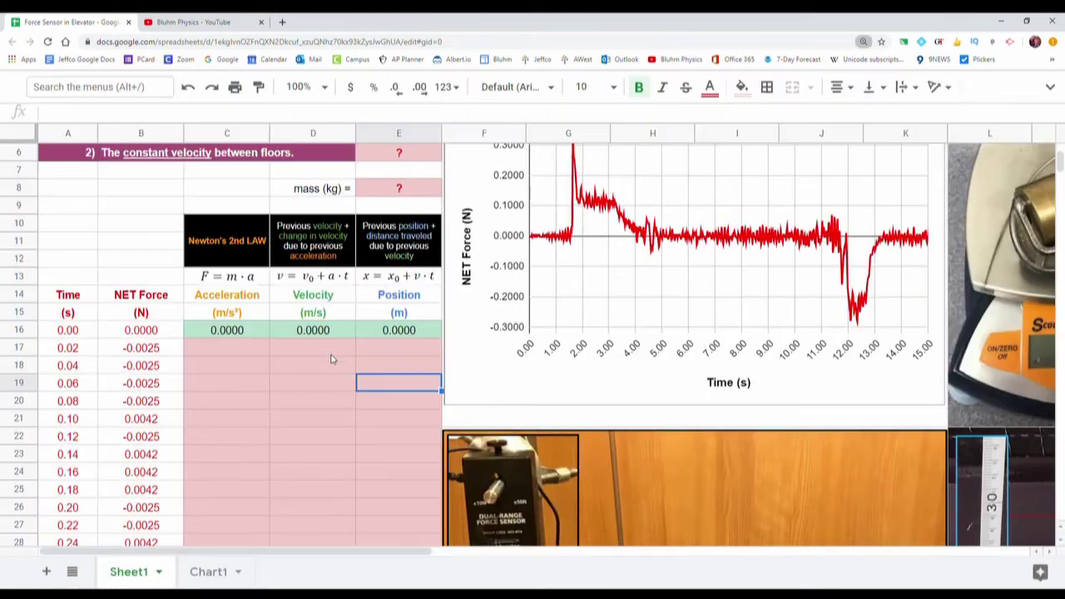
key("ctrl+plus")
scroll(341, 349, "up", 2)
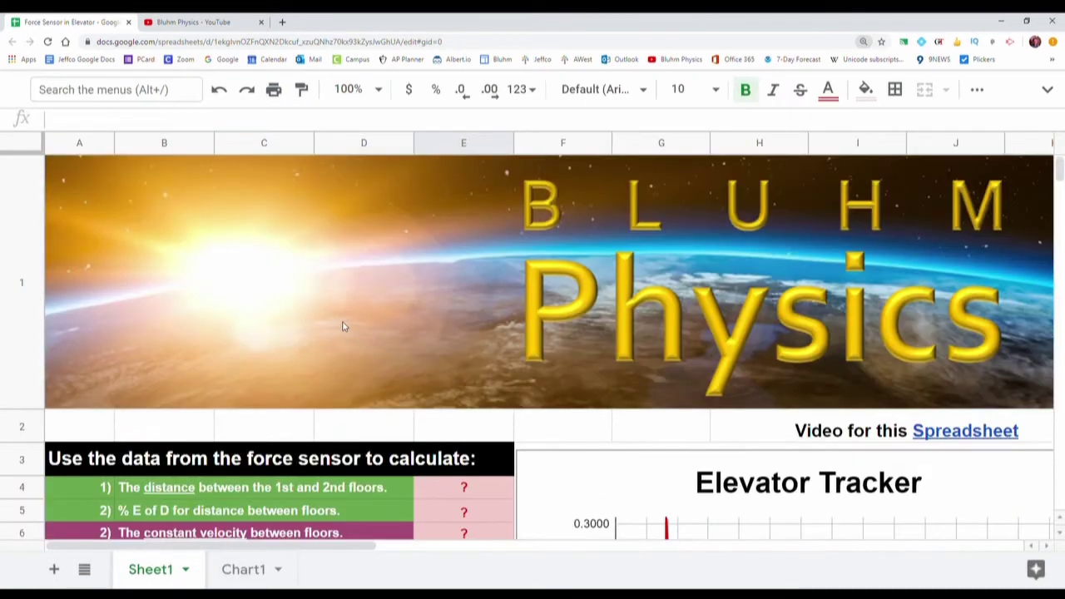
scroll(358, 348, "down", 1)
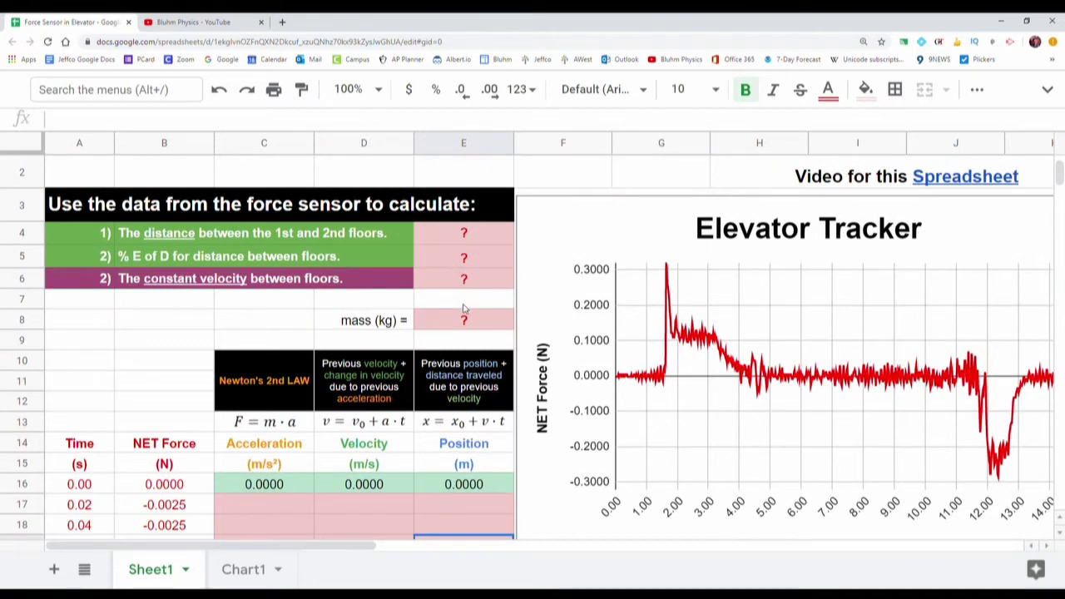
scroll(464, 337, "down", 2)
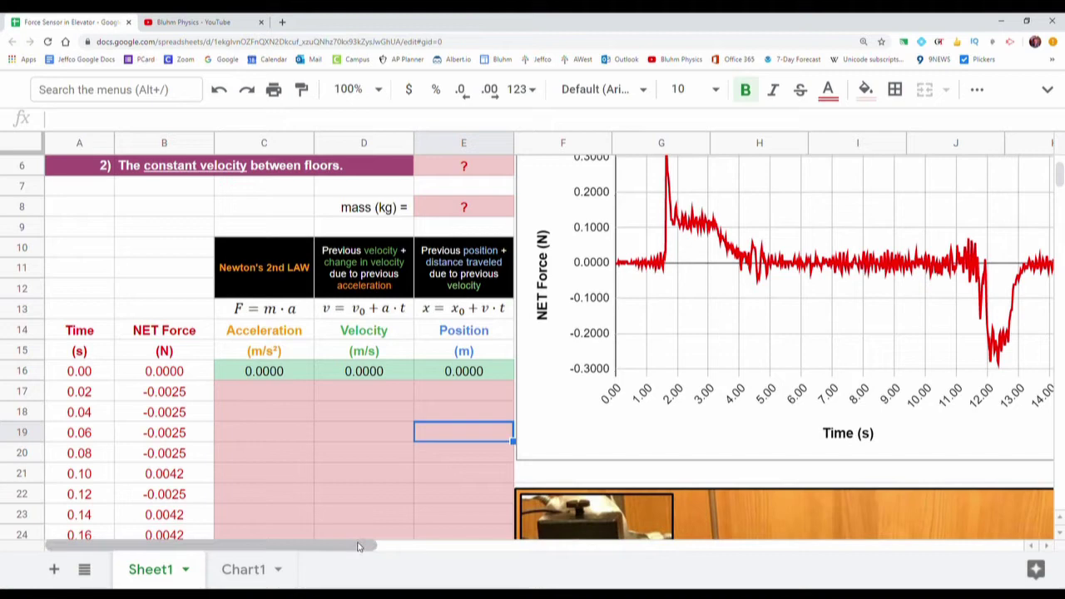
Step: Read the hanging mass from the scale photo and enter .5107 as the mass in kilograms in cell E8
left_click_drag(358, 546, 552, 543)
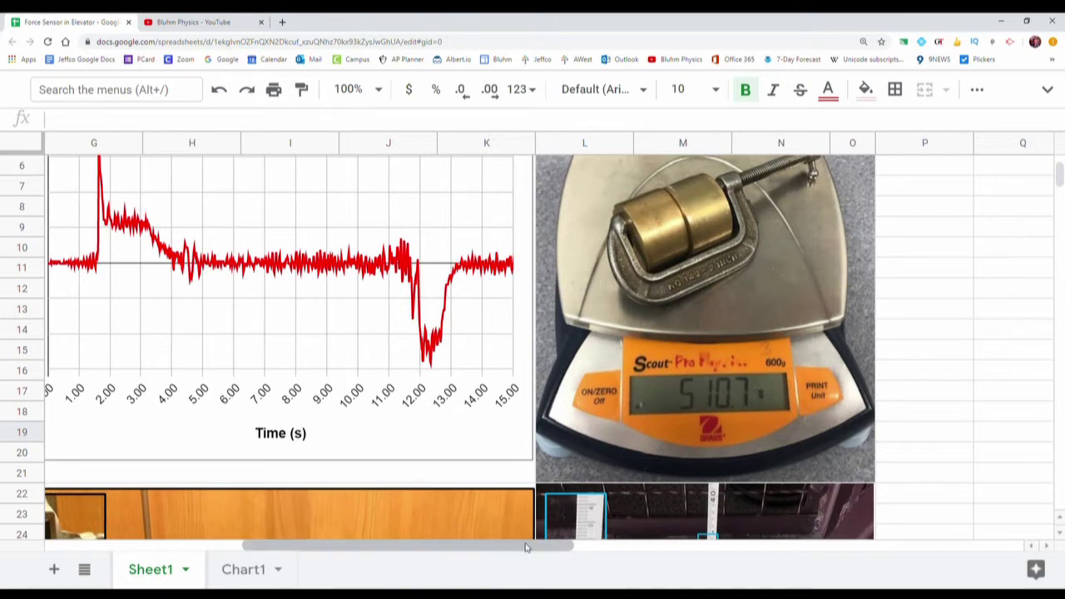
left_click_drag(524, 546, 335, 539)
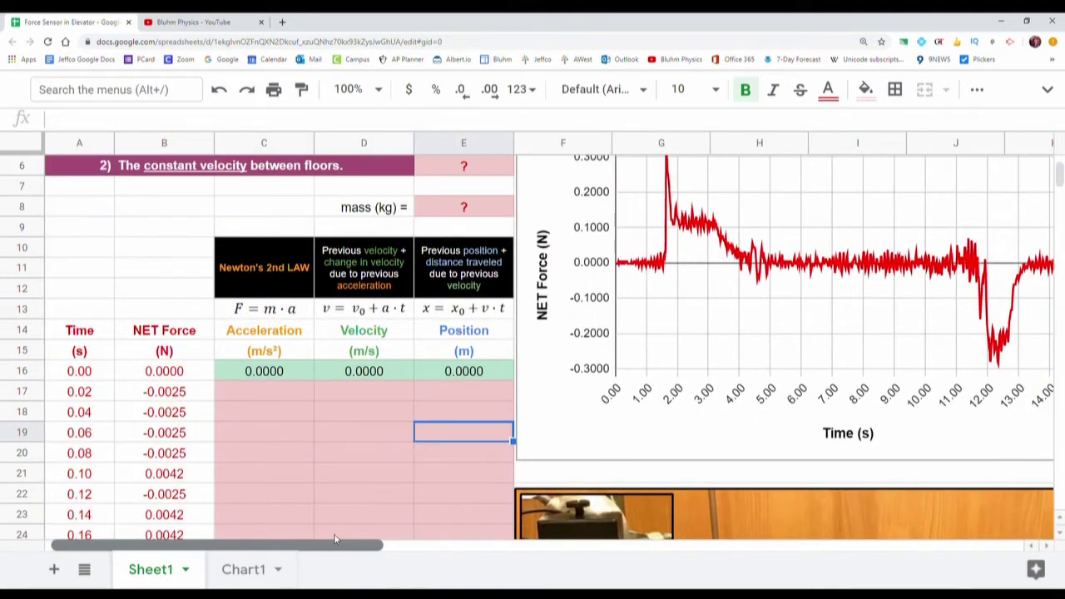
left_click(464, 213)
type(".5107")
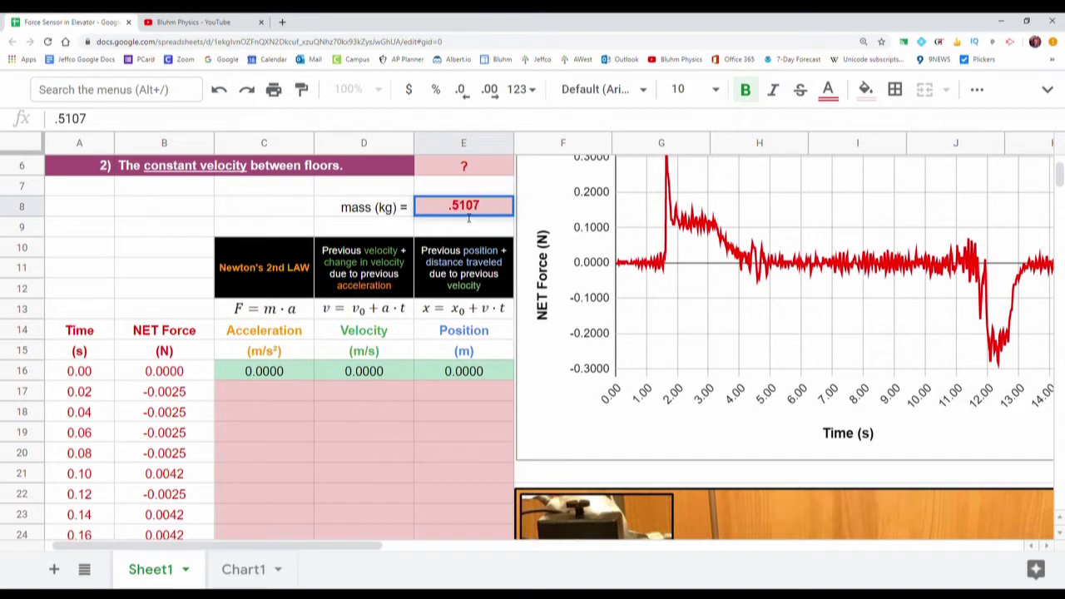
key("Return")
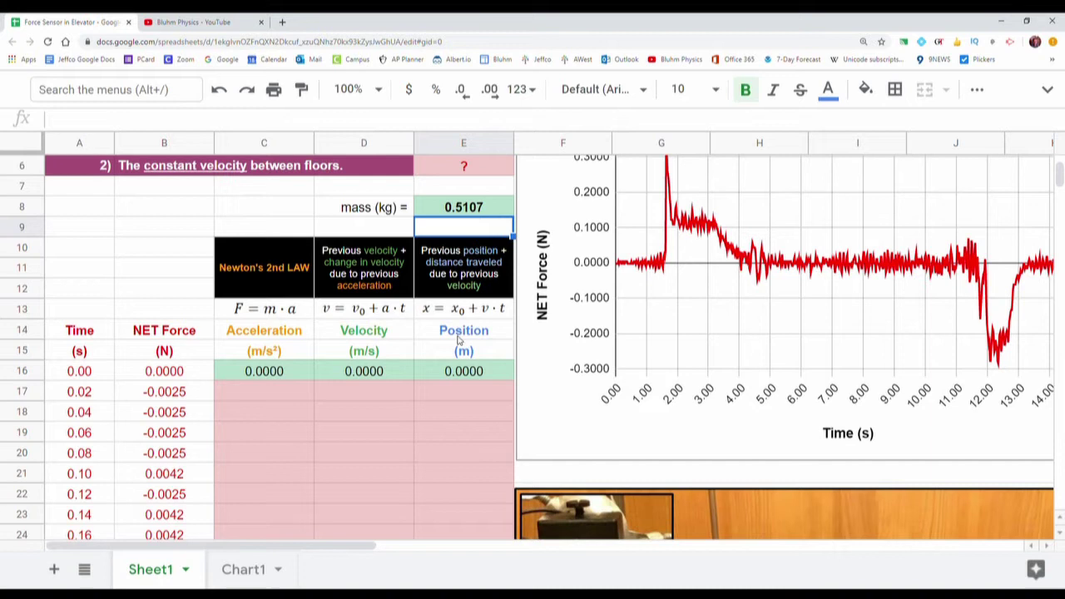
Step: Enter the acceleration formula =B17/$E$8 in cell C17, dividing net force by the mass with an absolute reference
scroll(285, 374, "down", 1)
left_click(272, 352)
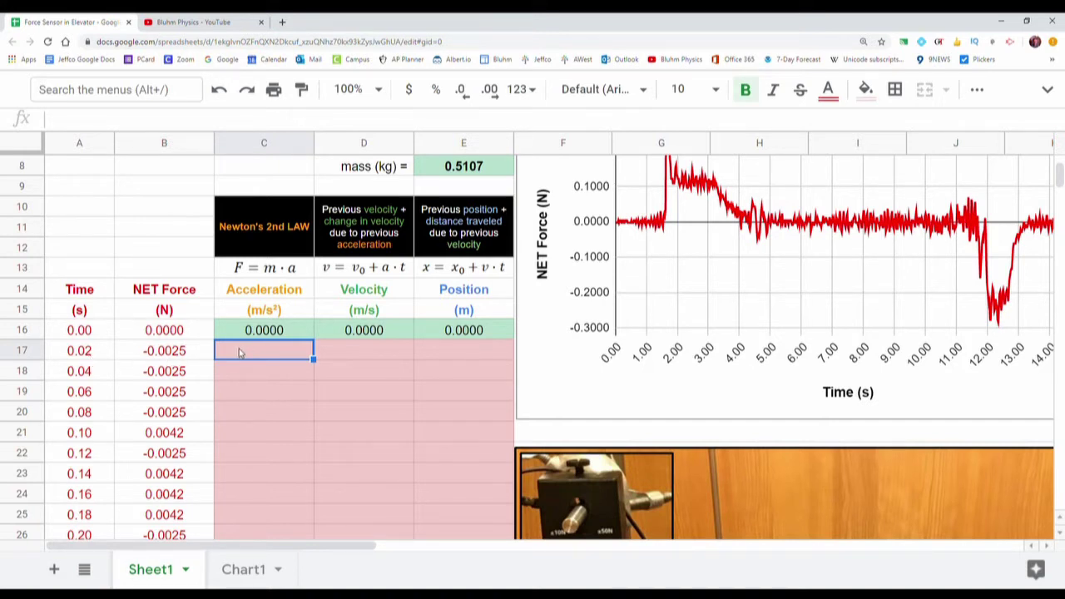
type("=")
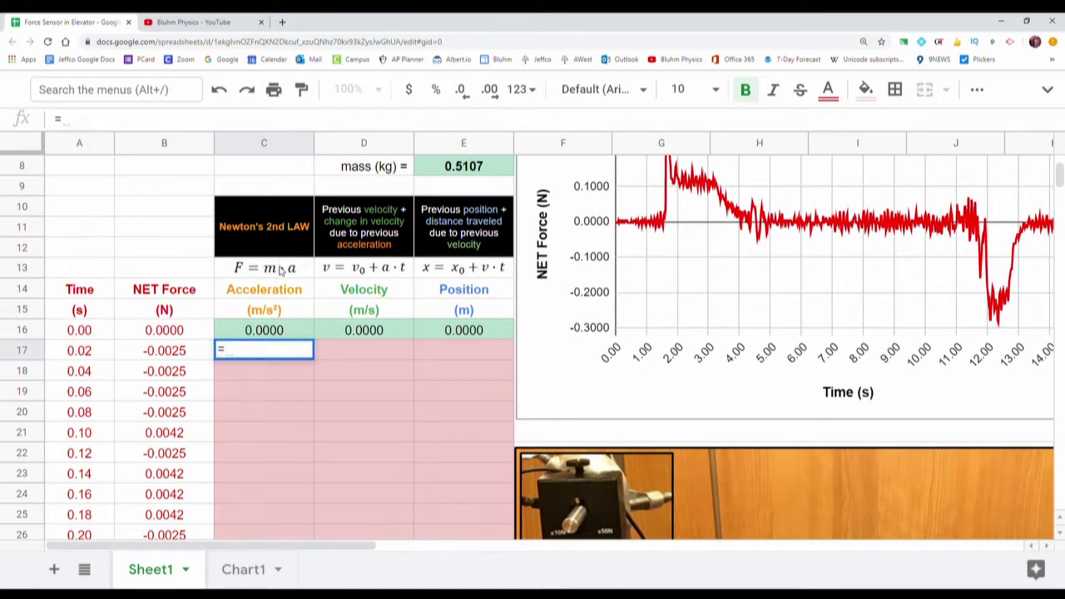
left_click(164, 352)
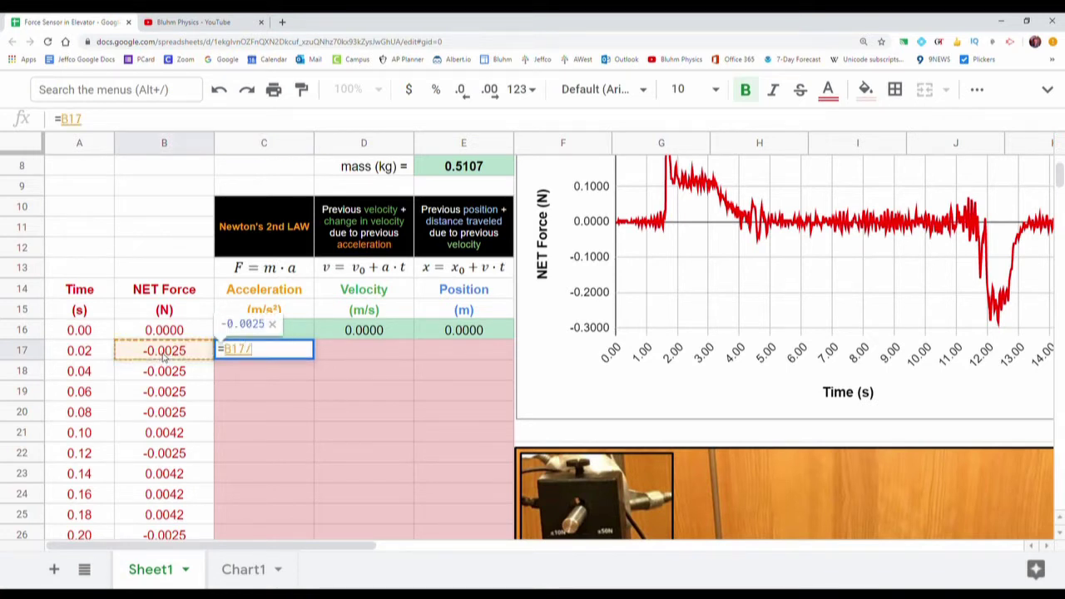
type("/")
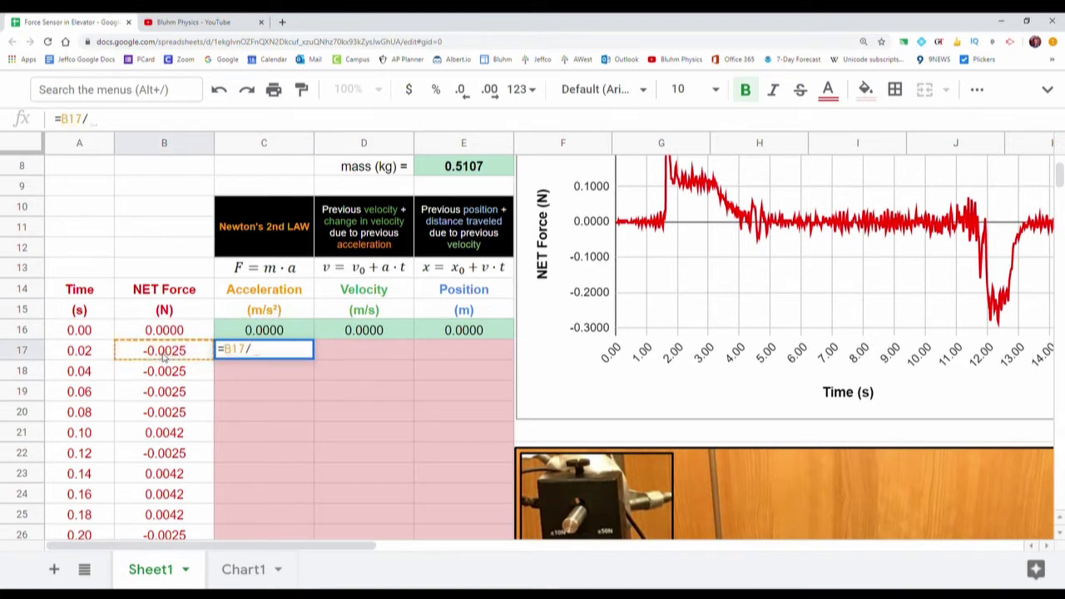
left_click(464, 167)
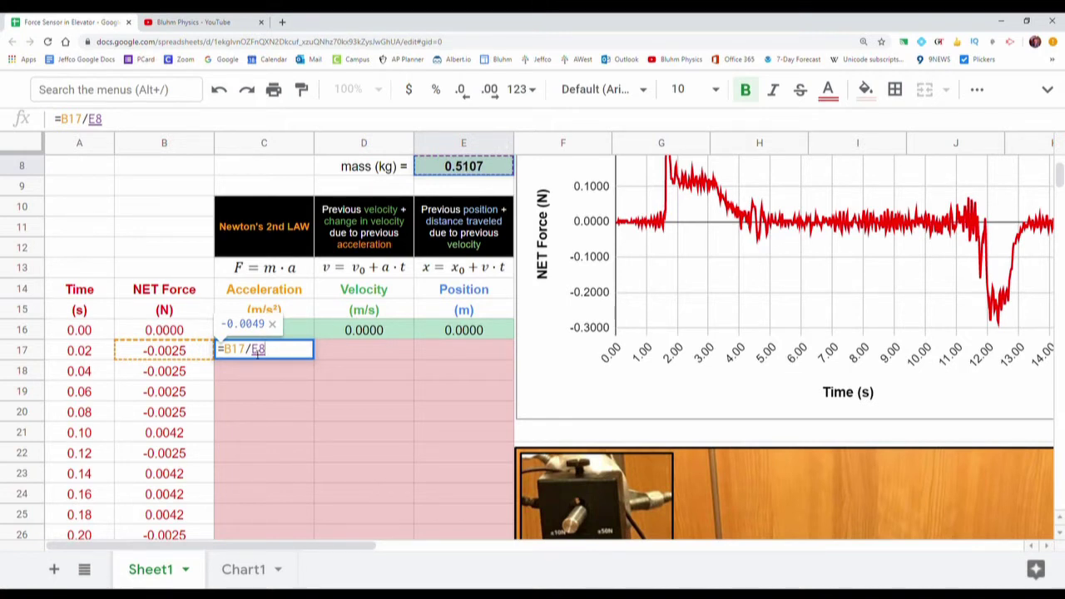
key("F4")
left_click(278, 354)
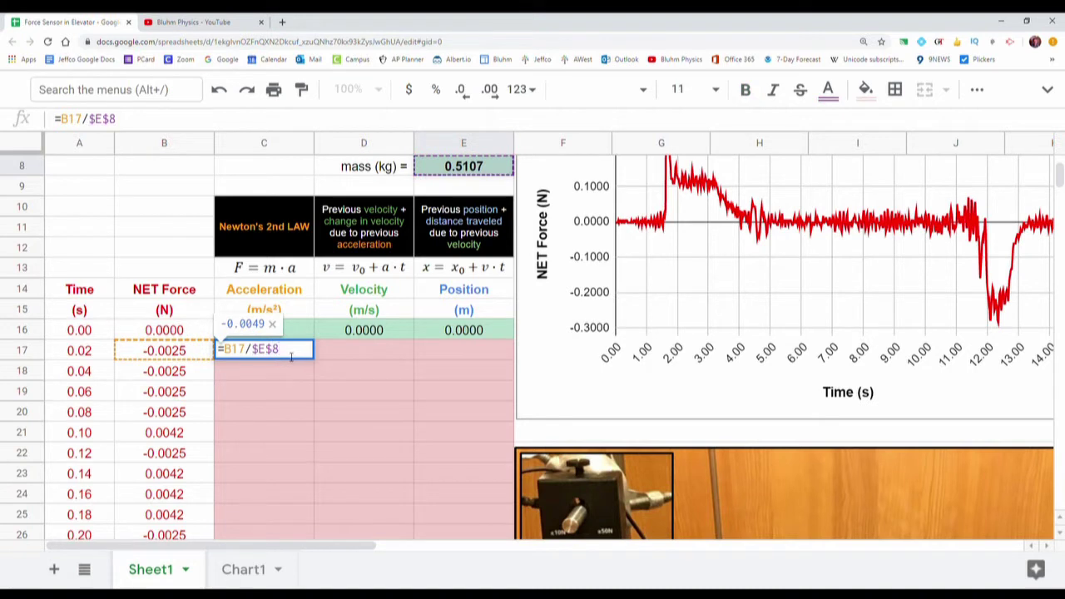
key("Return")
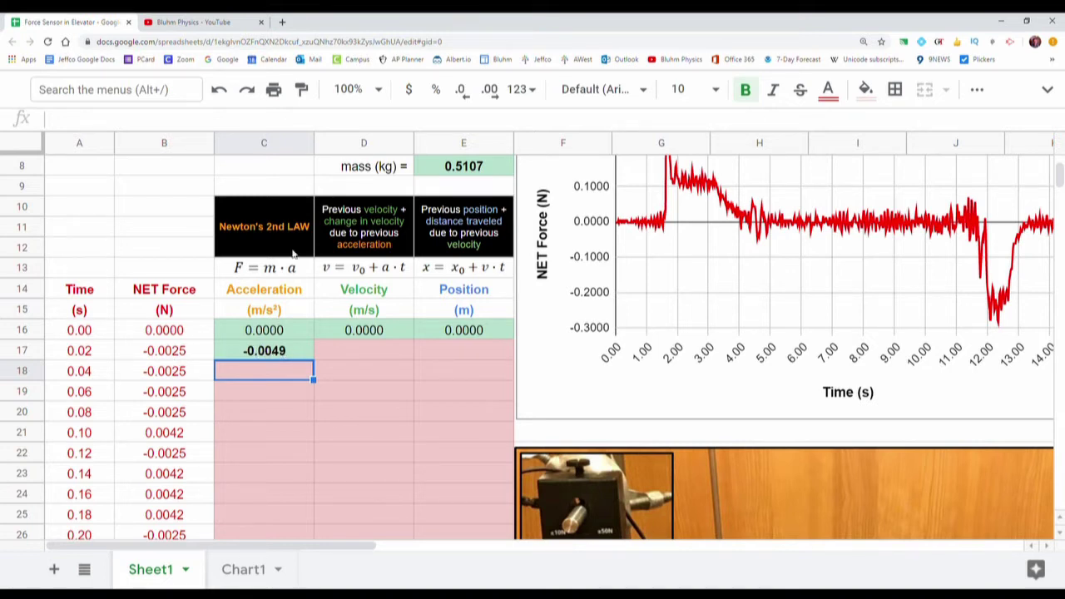
Step: Enter the velocity formula =D16+C17*.02 in cell D17, adding acceleration times the time interval to the previous velocity
left_click(353, 358)
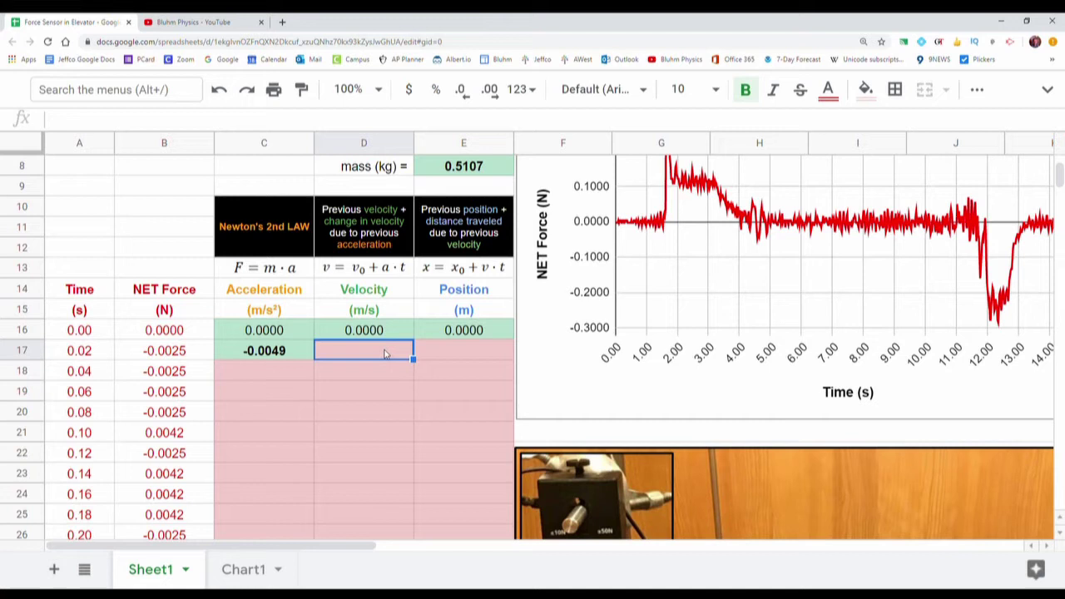
type("=")
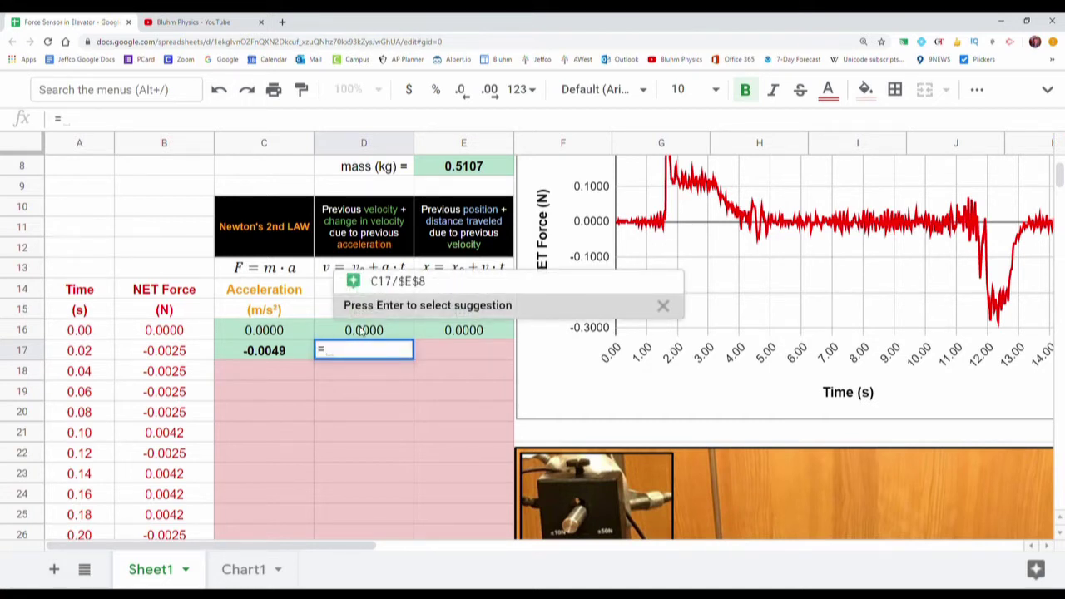
left_click(358, 333)
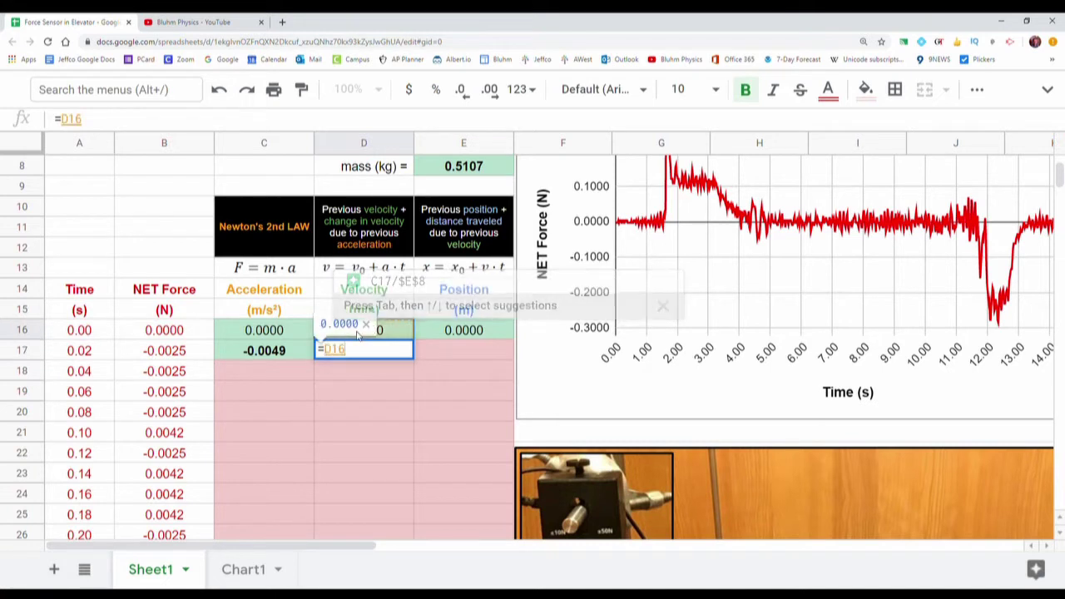
type("+")
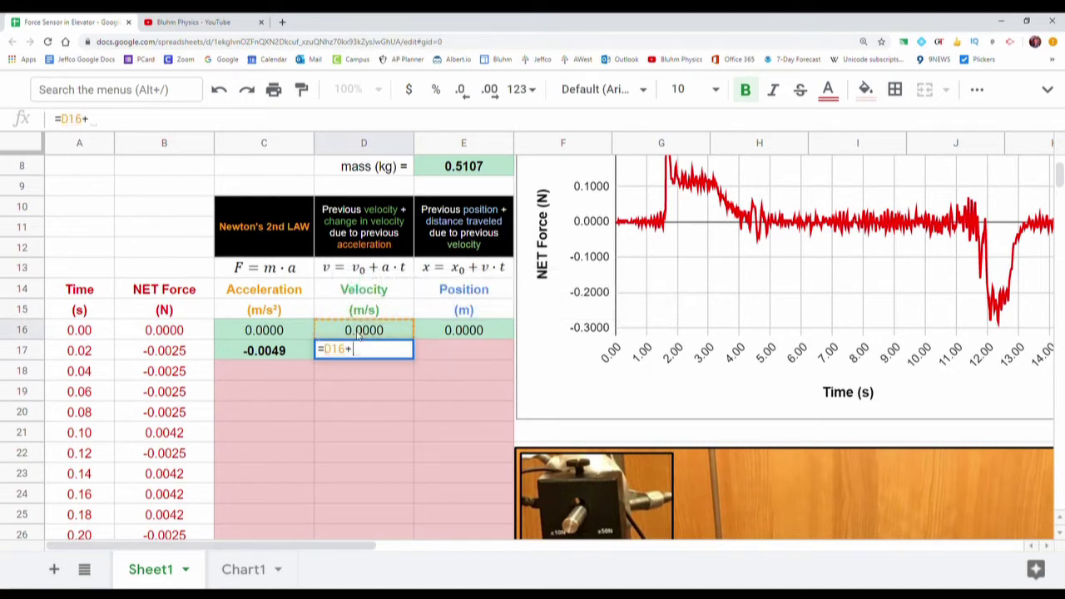
left_click(263, 352)
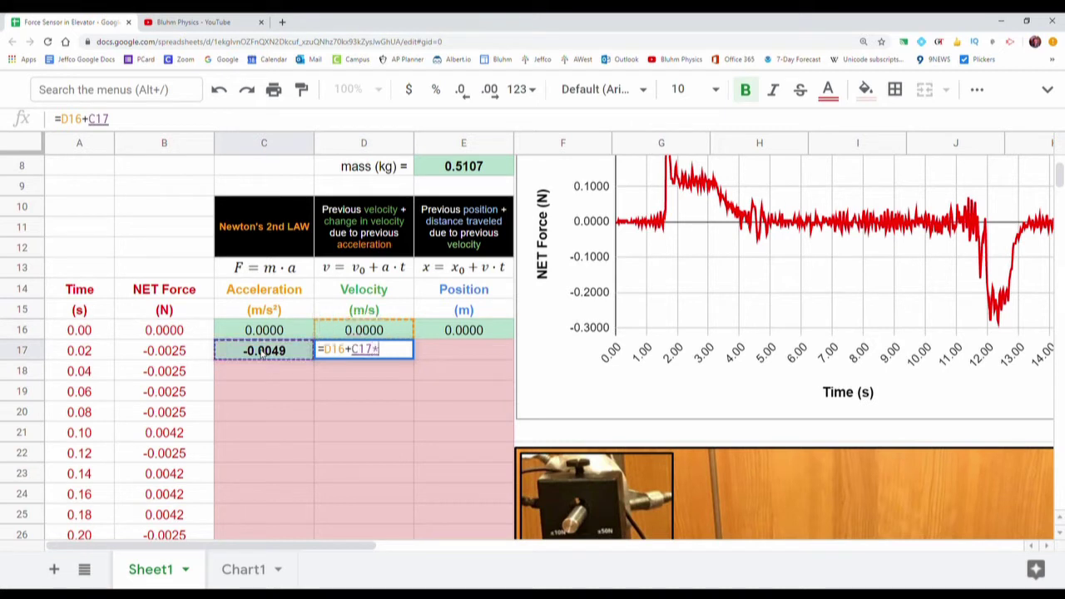
type("*")
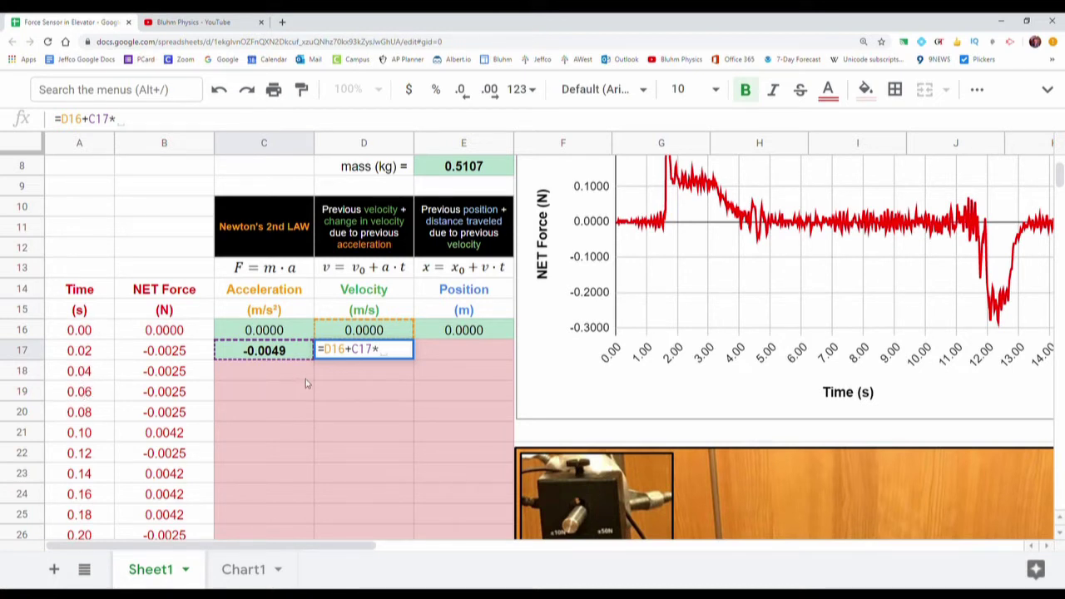
type(".02")
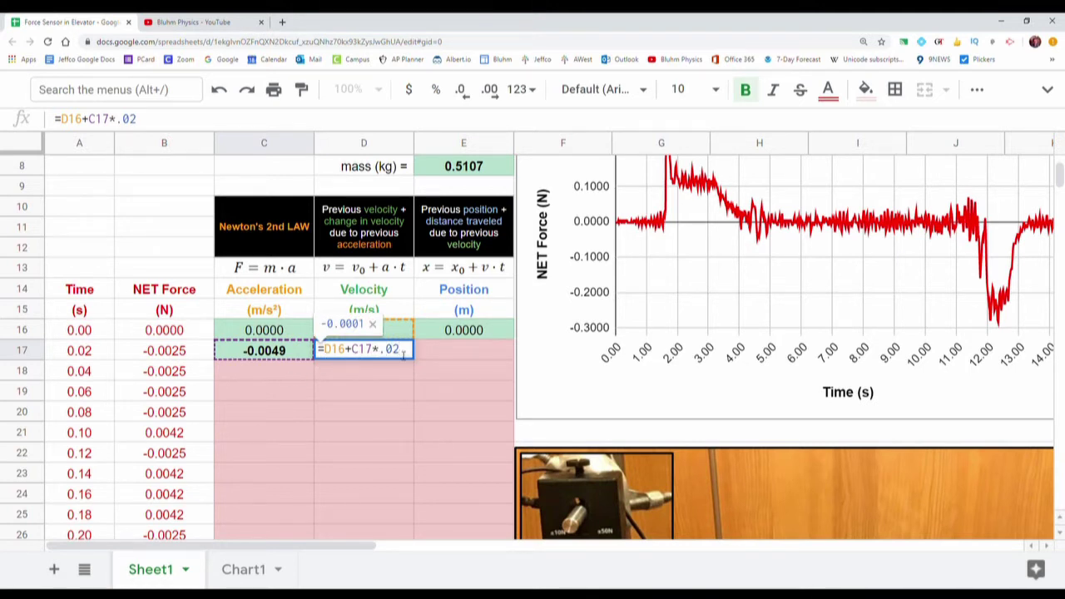
key("Return")
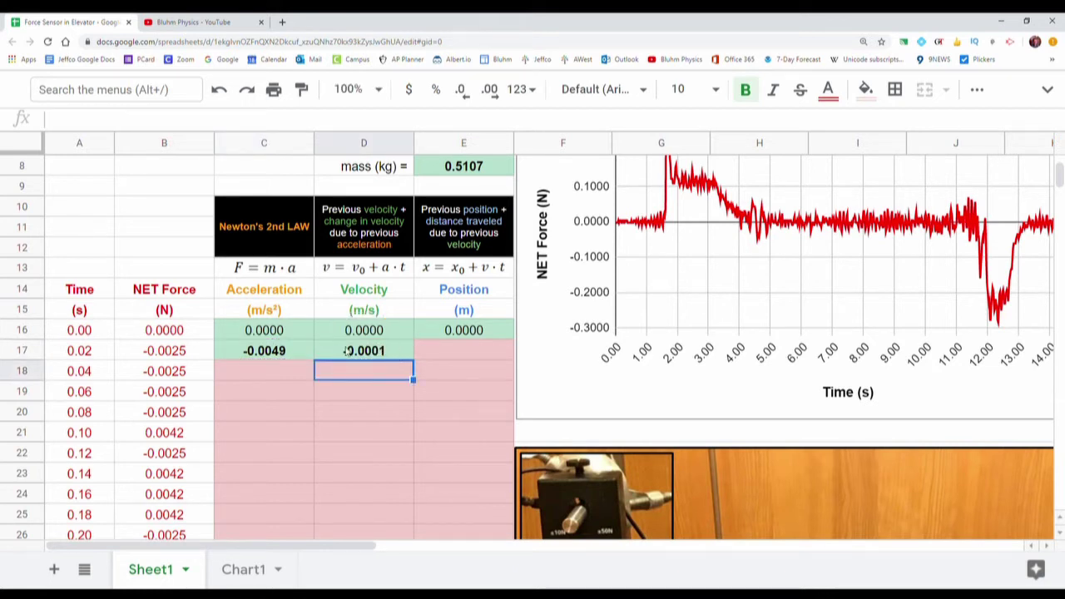
Step: Enter the position formula =E16+D17*.02 in cell E17, adding velocity times the time interval to the previous position
left_click(455, 352)
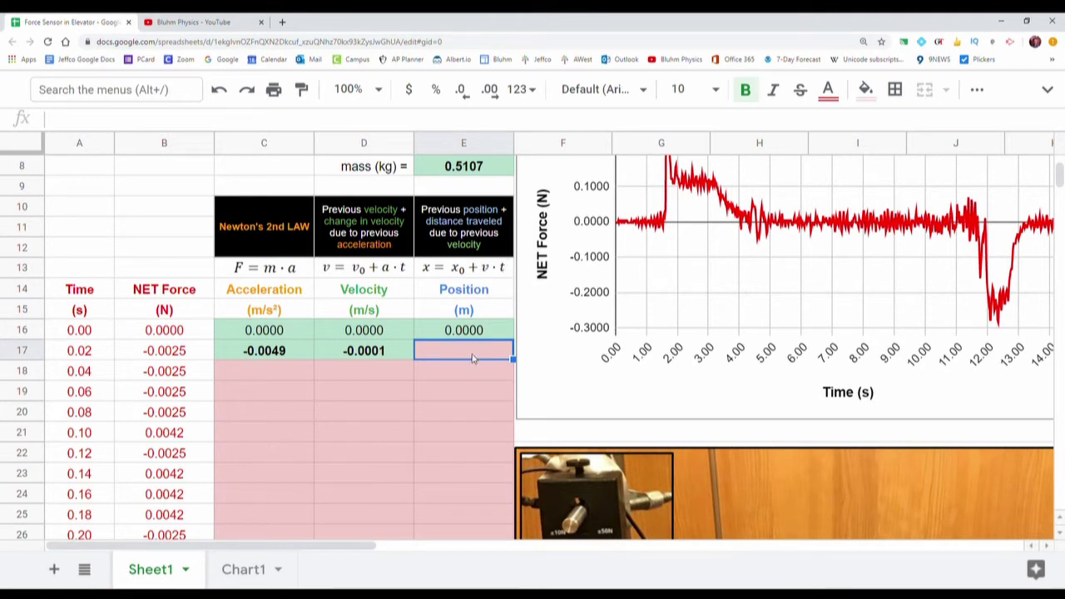
type("=")
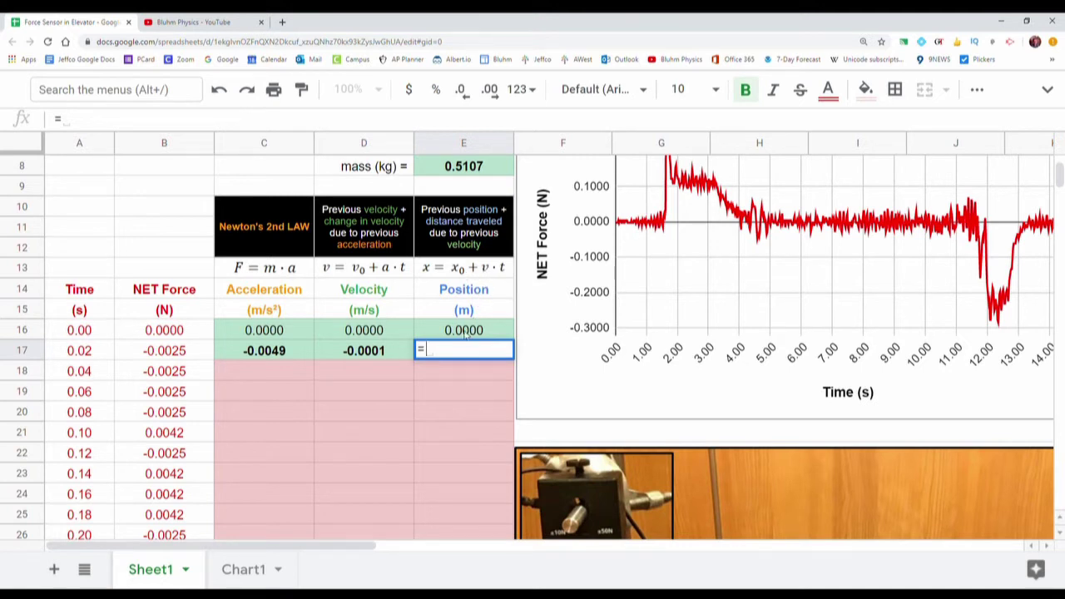
left_click(465, 332)
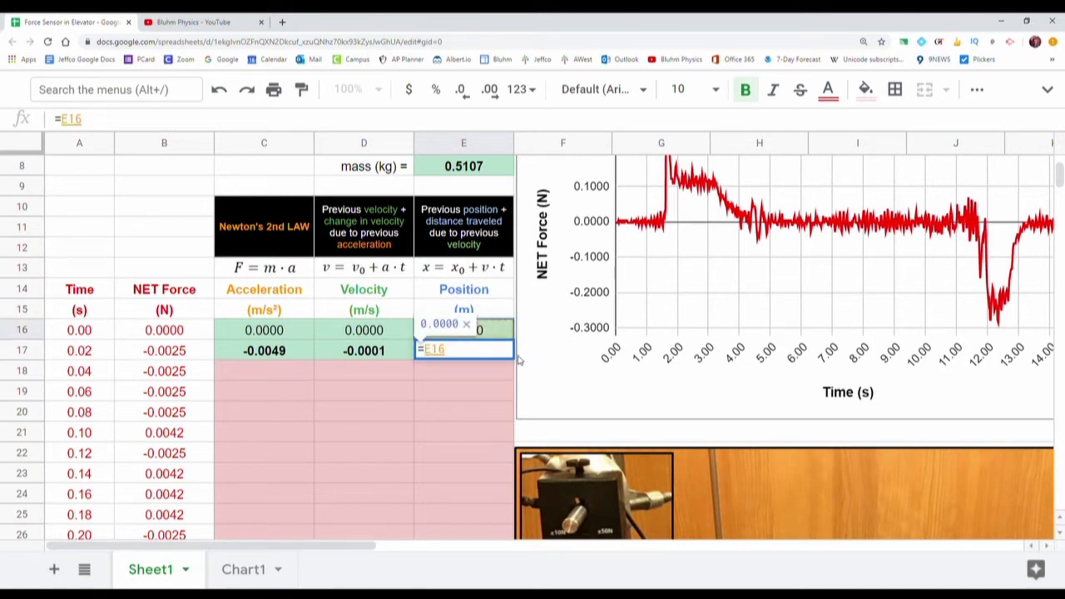
type("+")
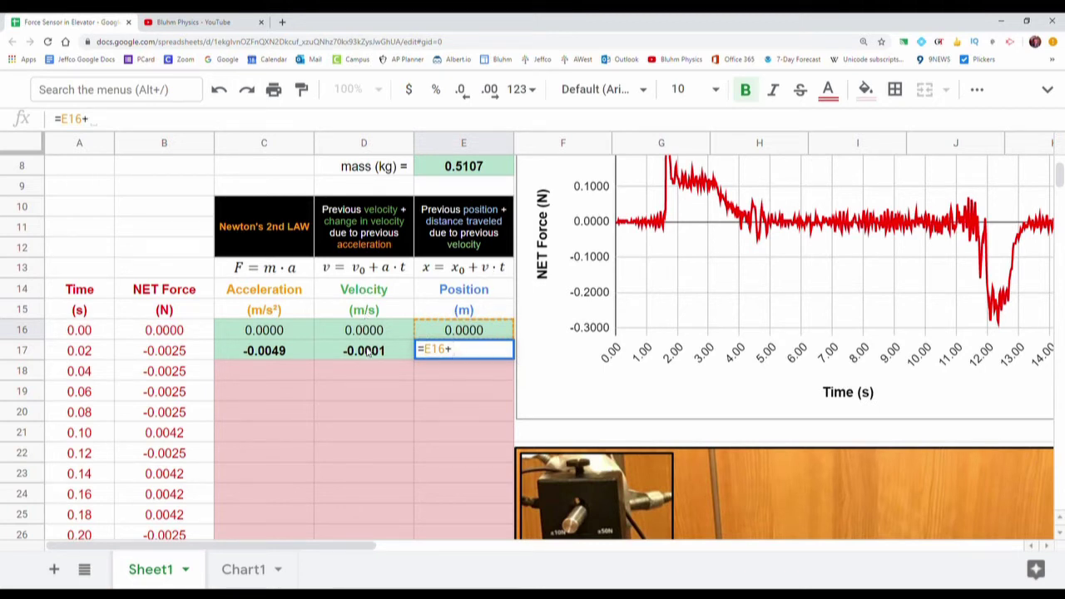
left_click(367, 353)
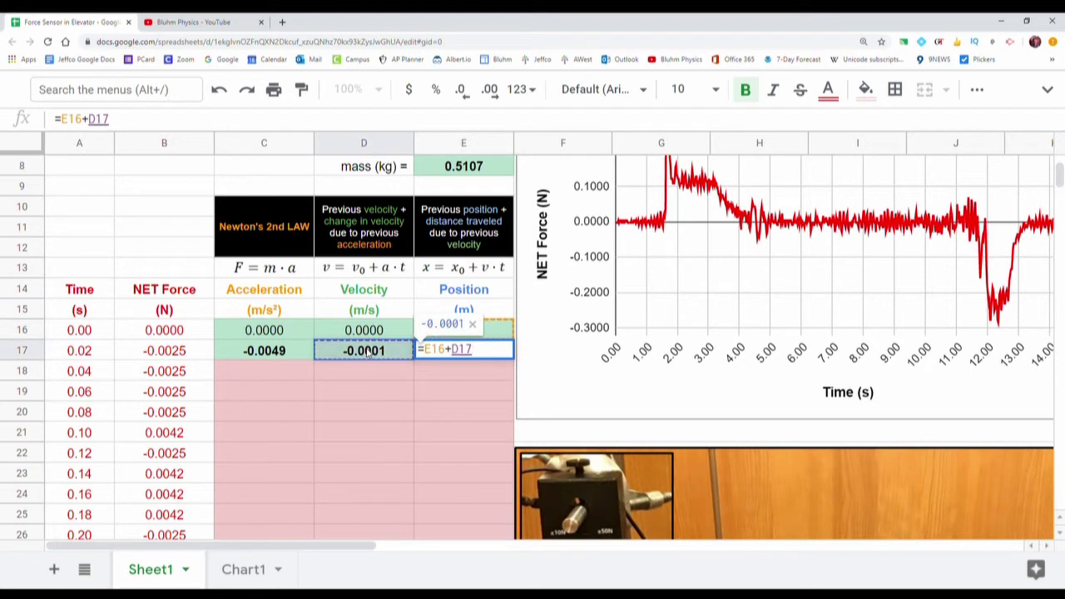
type("*.02")
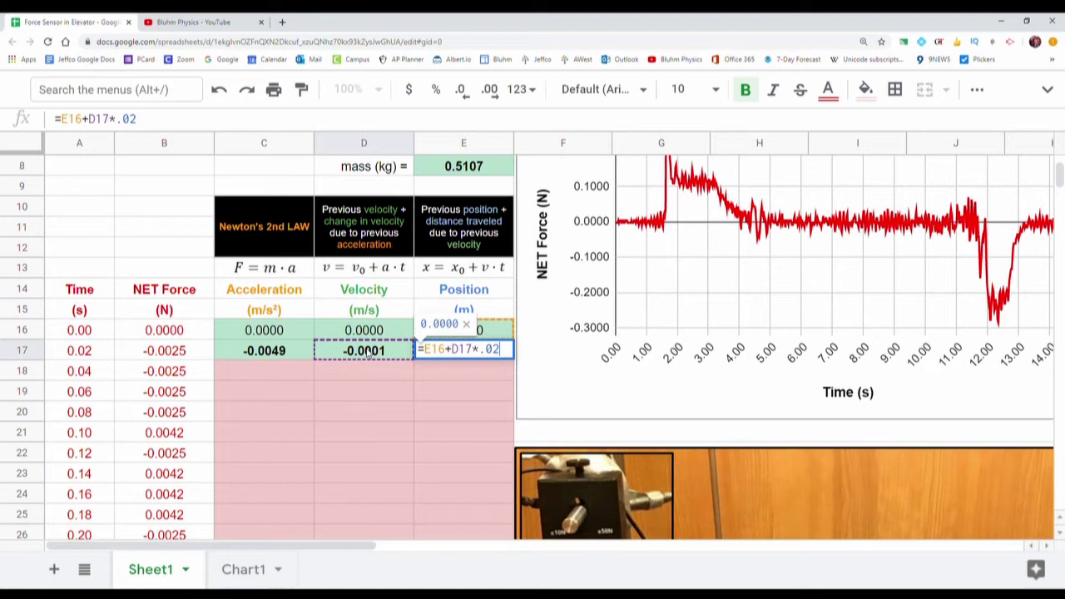
key("Return")
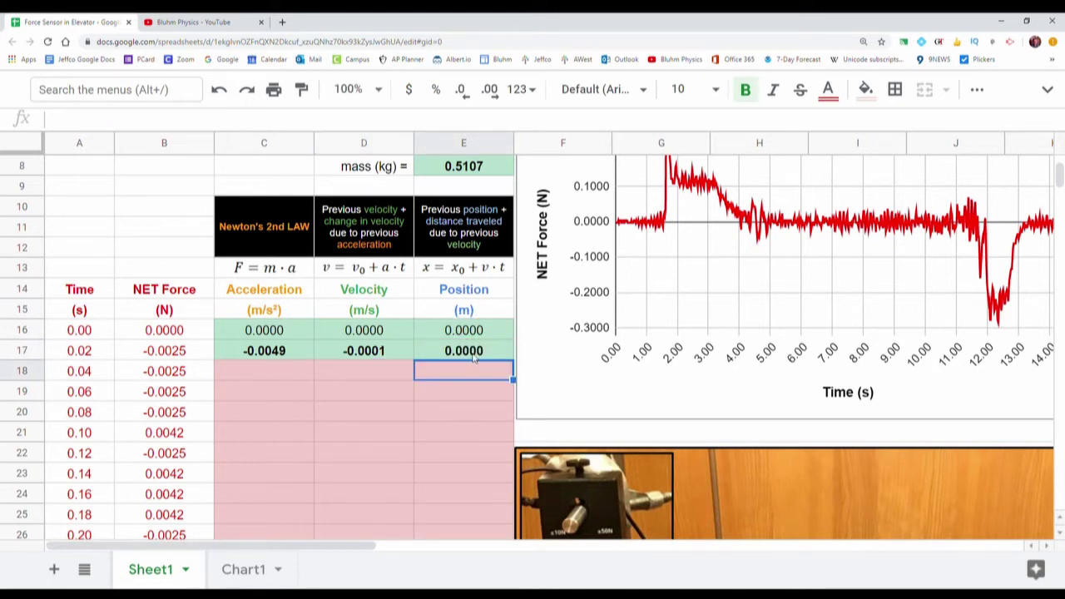
Step: Fill the acceleration, velocity and position formulas in C17:E17 down through row 791, the last row of force data
left_click(480, 356)
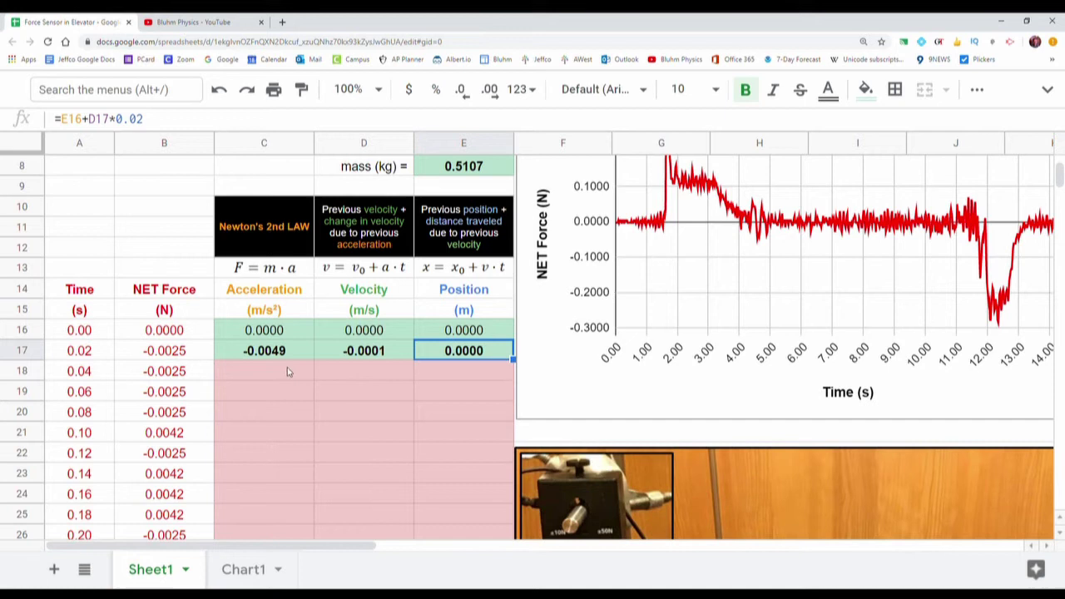
left_click(258, 353)
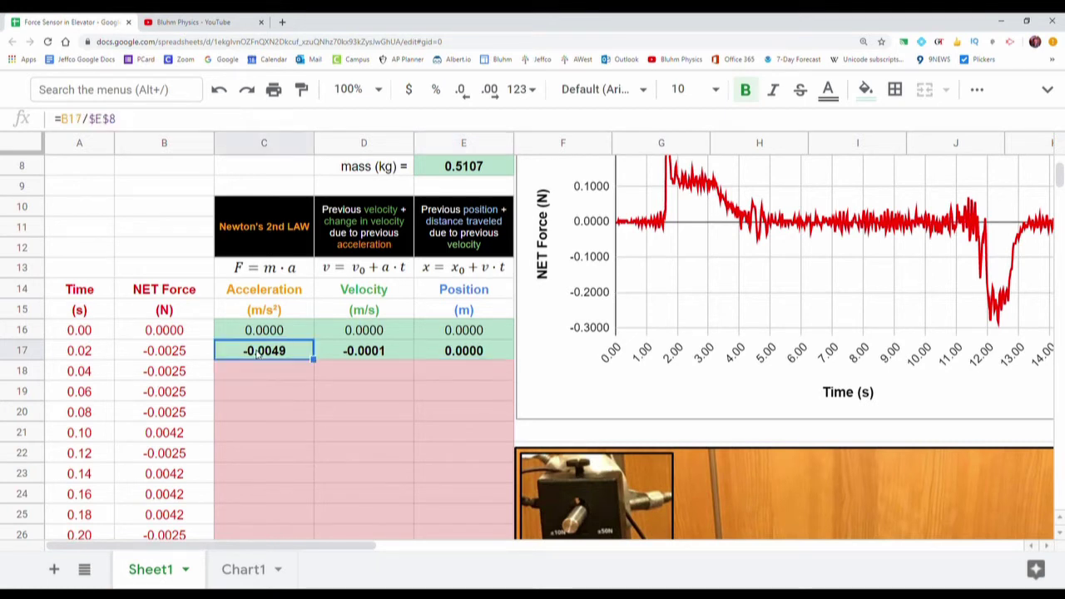
left_click(376, 356)
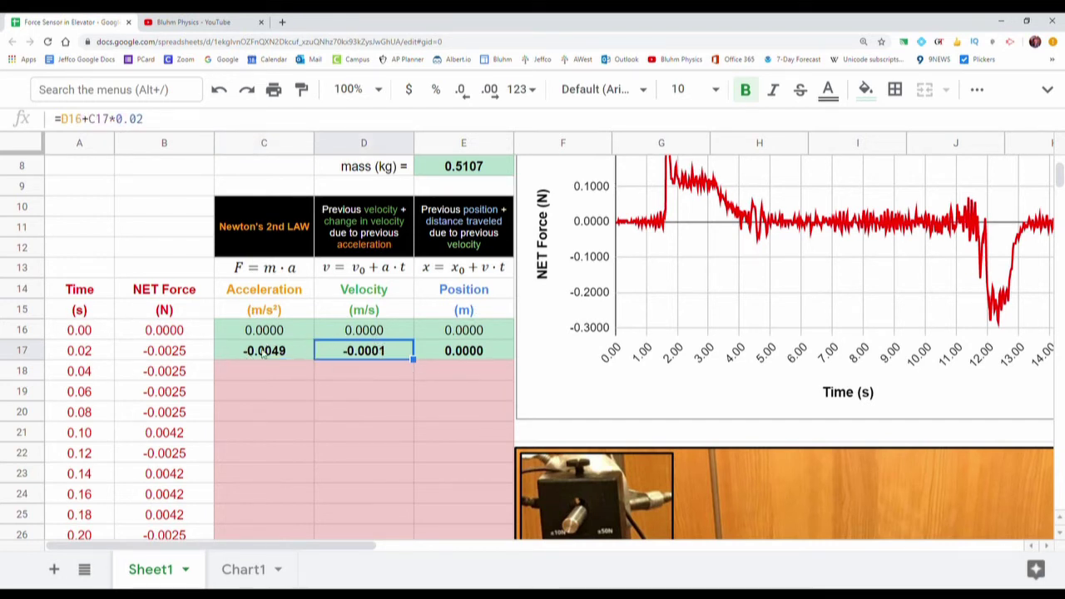
key("Left")
key("shift+Right")
key("shift+Right")
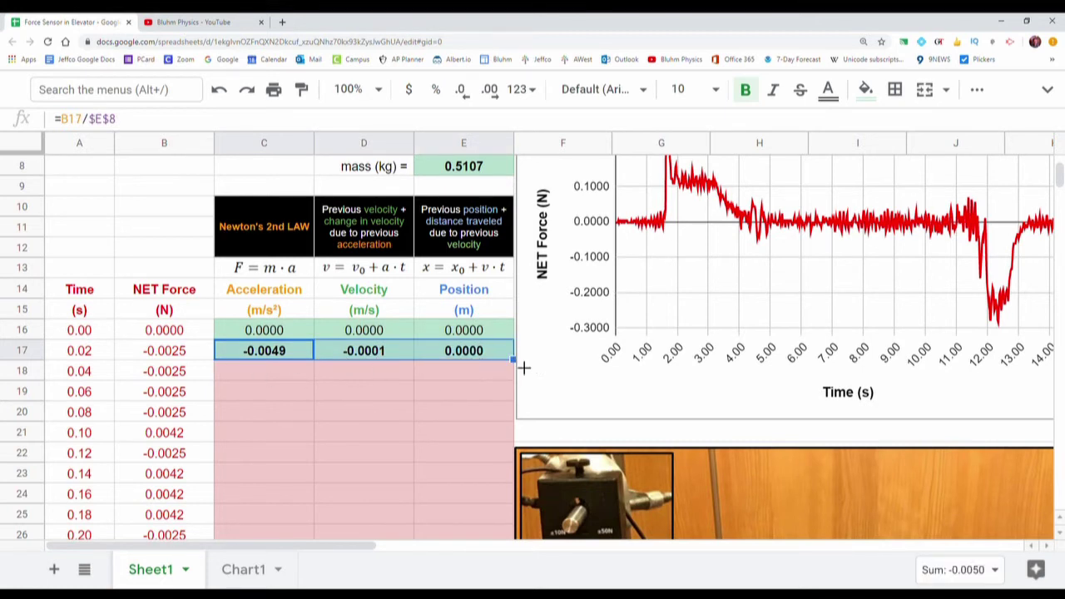
left_click_drag(523, 368, 524, 396)
scroll(497, 532, "down", 3)
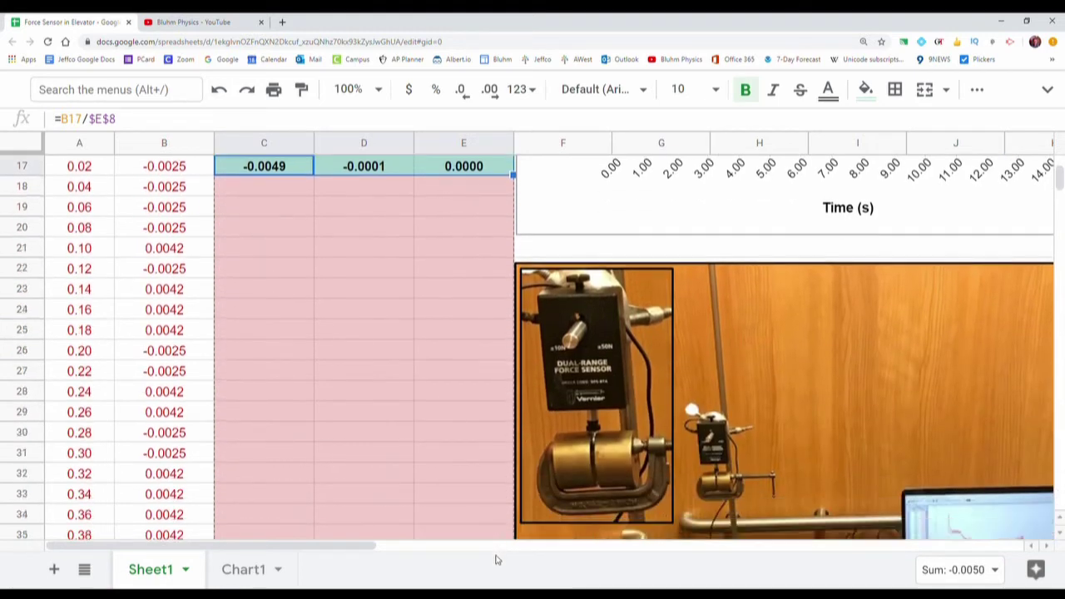
scroll(496, 559, "down", 7)
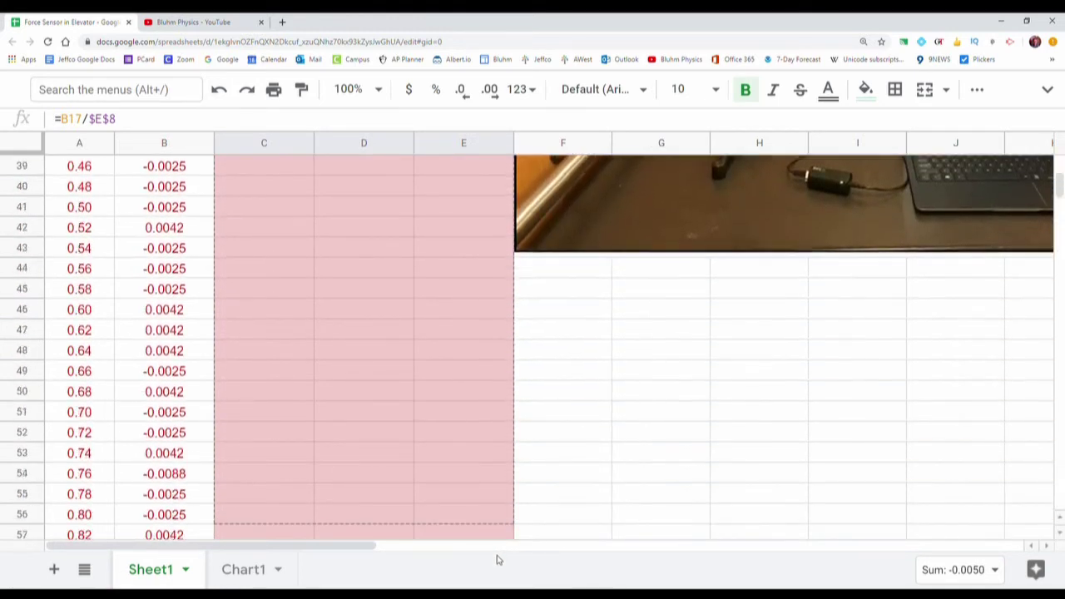
scroll(497, 559, "down", 3)
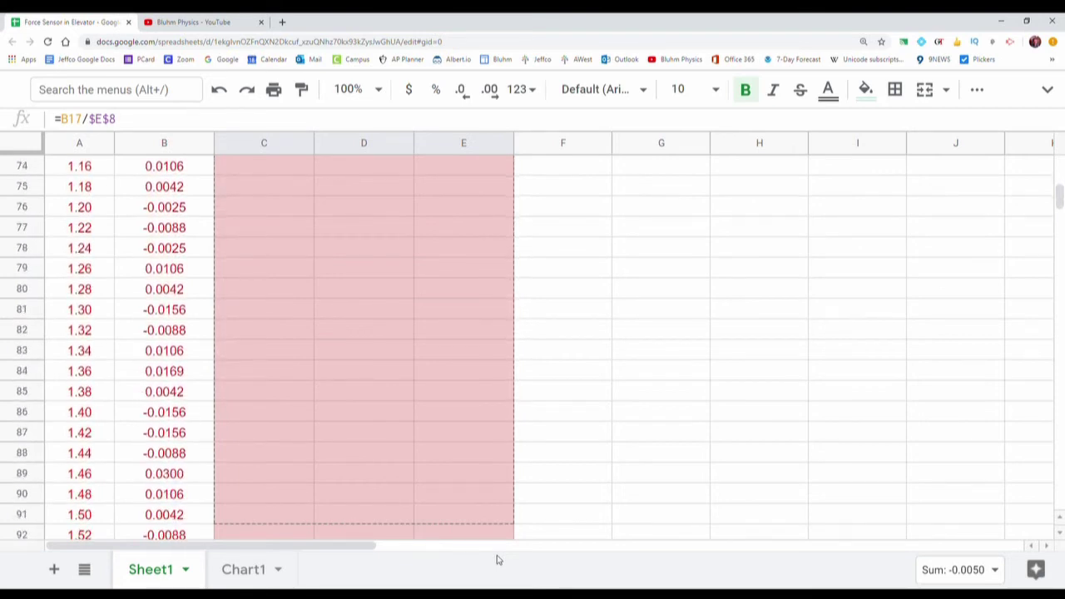
scroll(497, 560, "down", 4)
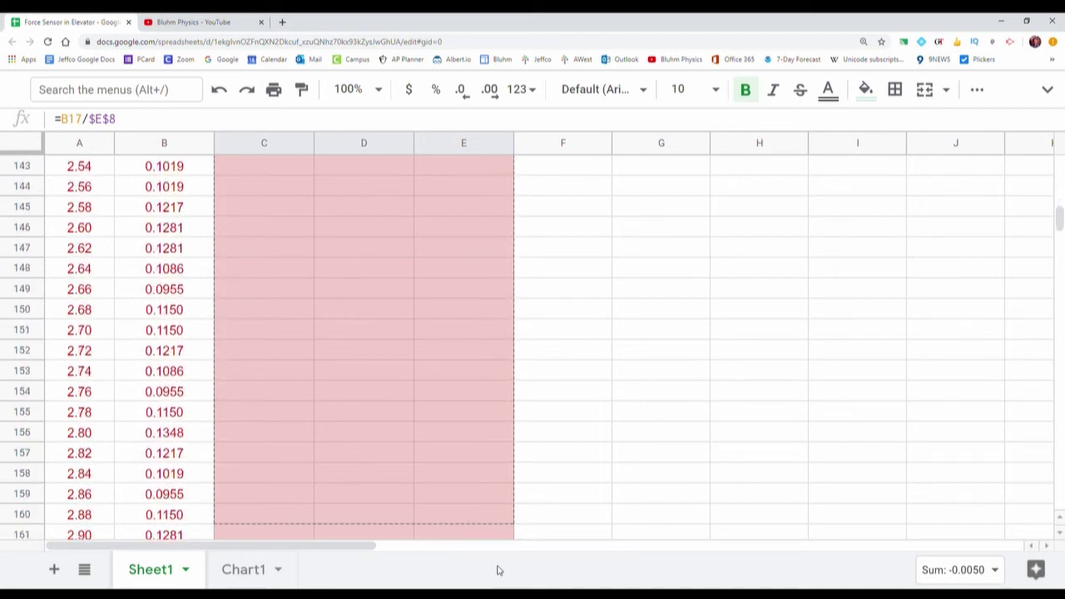
left_click_drag(498, 570, 498, 576)
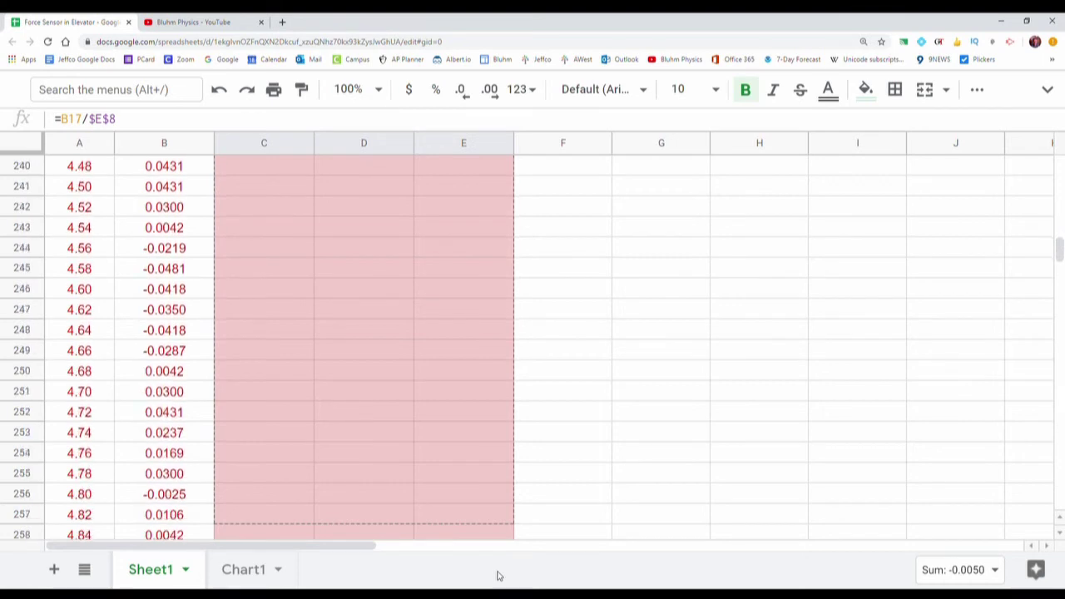
left_click_drag(498, 576, 499, 588)
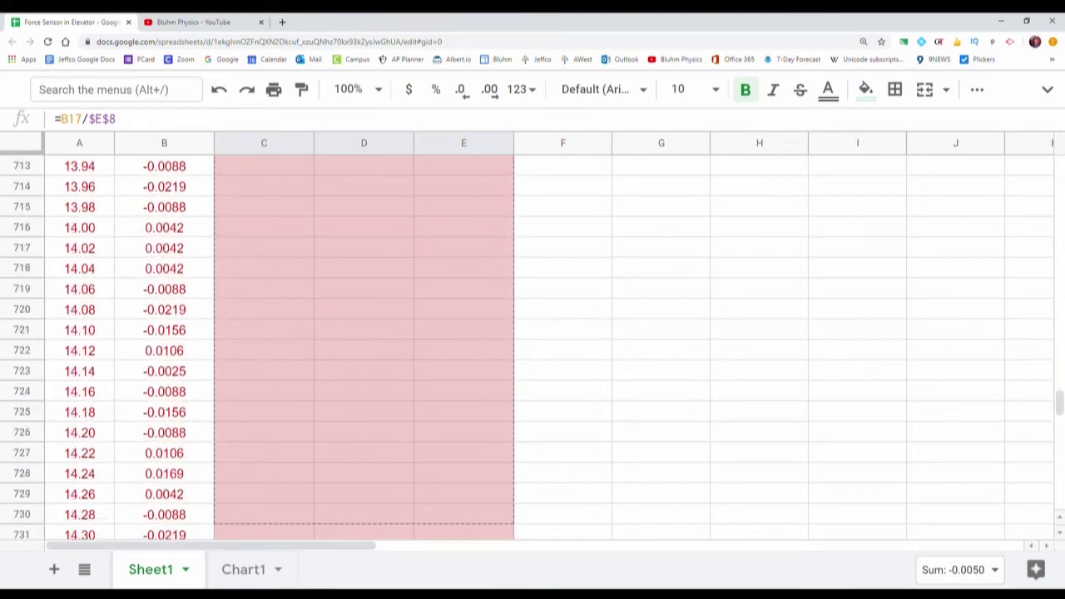
left_click_drag(500, 587, 512, 263)
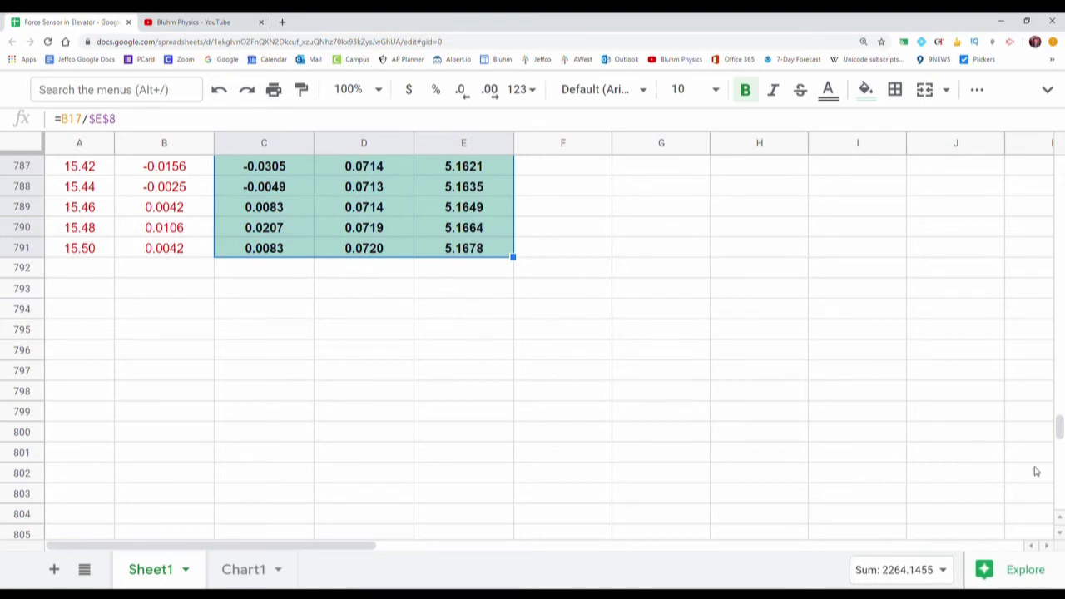
Step: Read the final position at 15.50 s and enter 5.1678 in cell E4 as the distance between the floors
left_click_drag(1059, 432, 1058, 170)
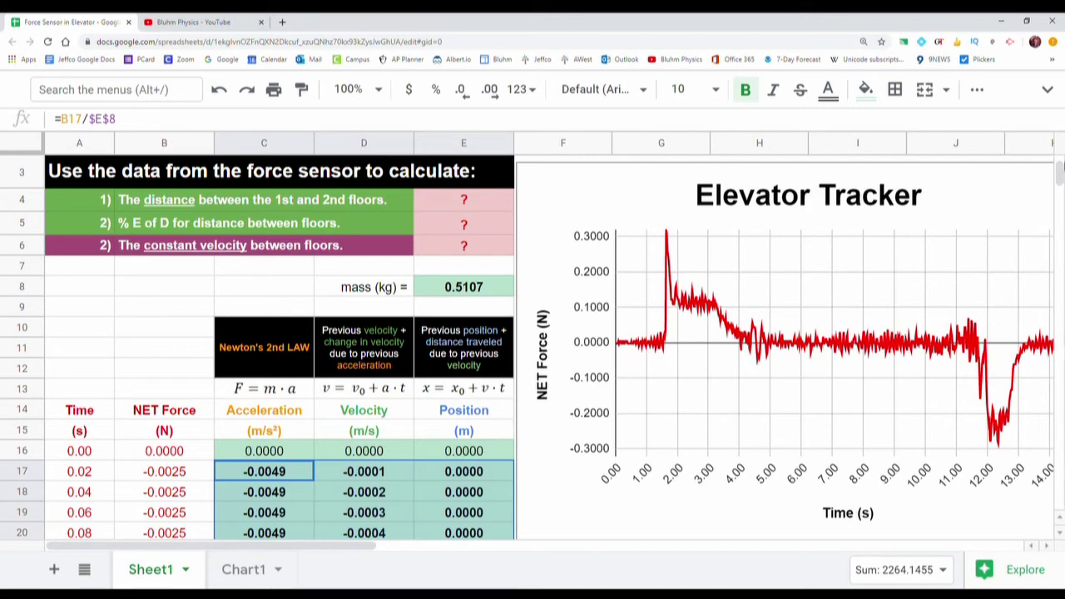
left_click_drag(1061, 171, 1034, 423)
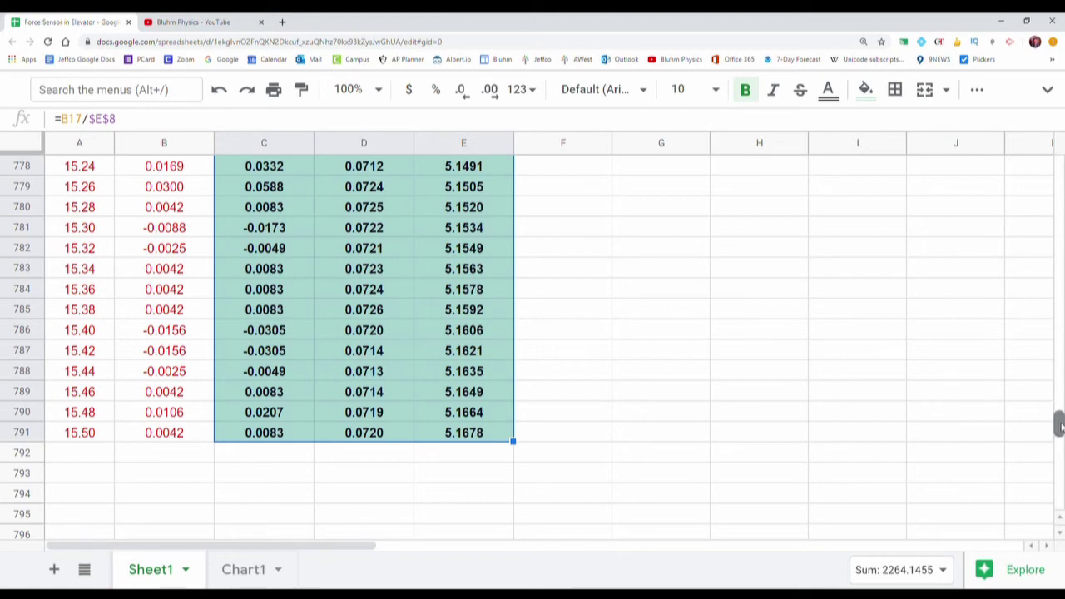
left_click_drag(1058, 425, 1058, 162)
left_click(466, 488)
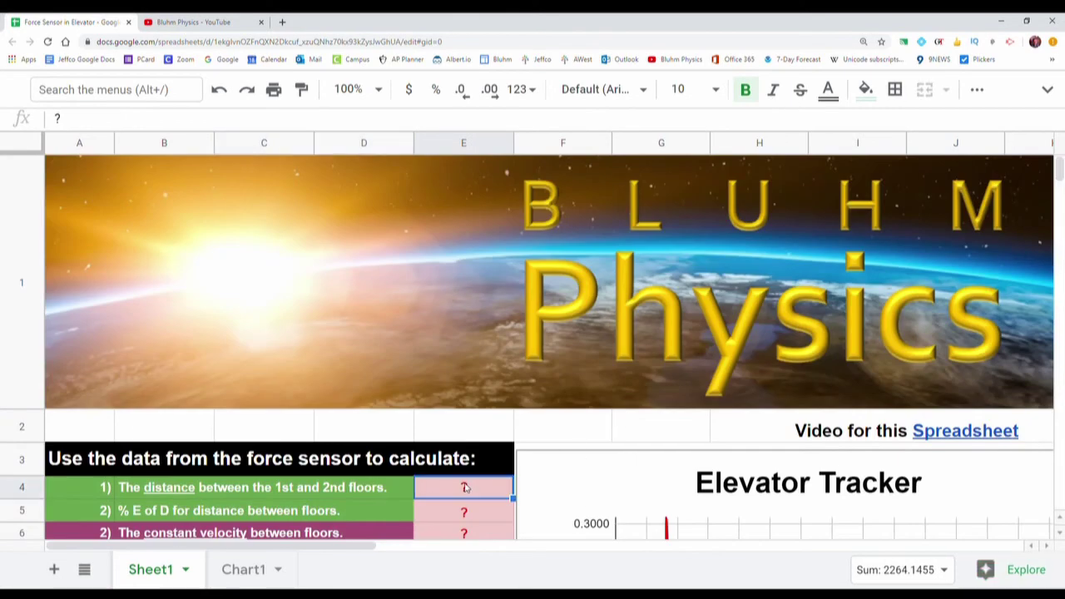
type("5.16")
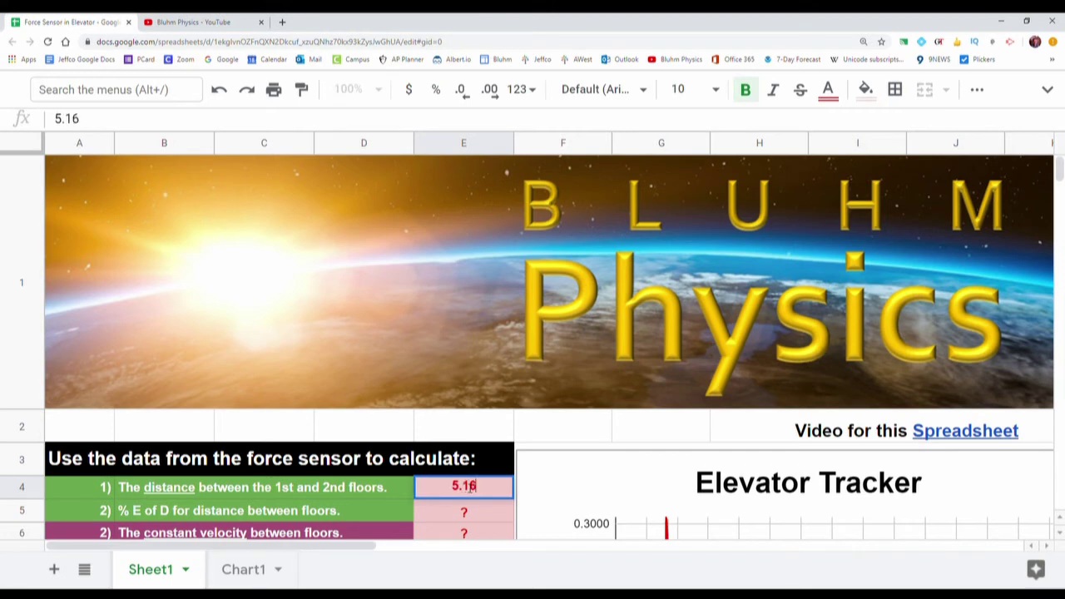
type("78")
key("Return")
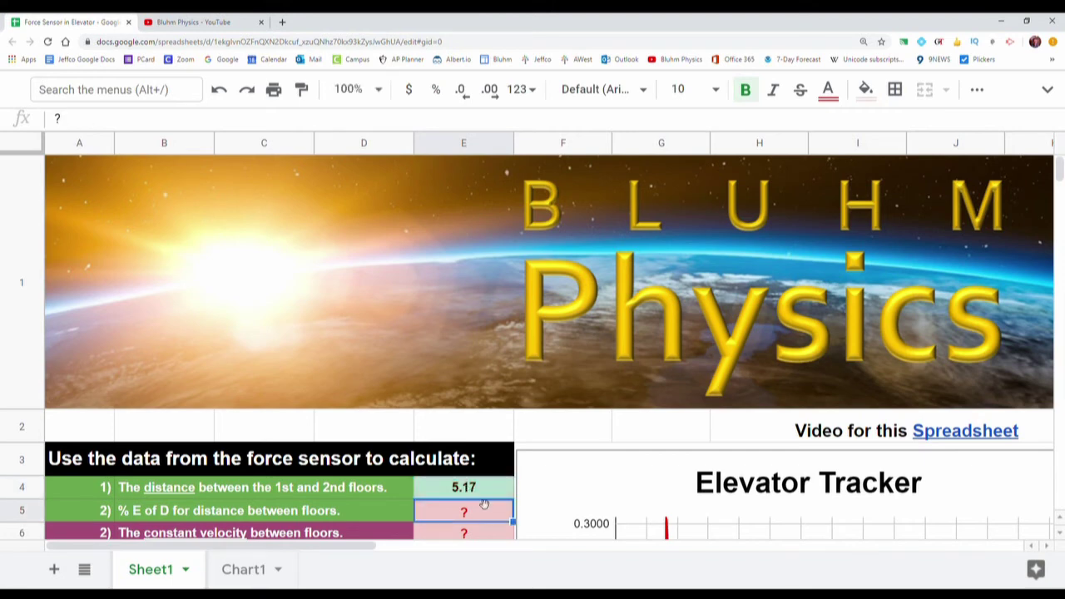
Step: Examine the tape-measure photo beside the elevator data for the actual distance between the floors
scroll(505, 472, "down", 1)
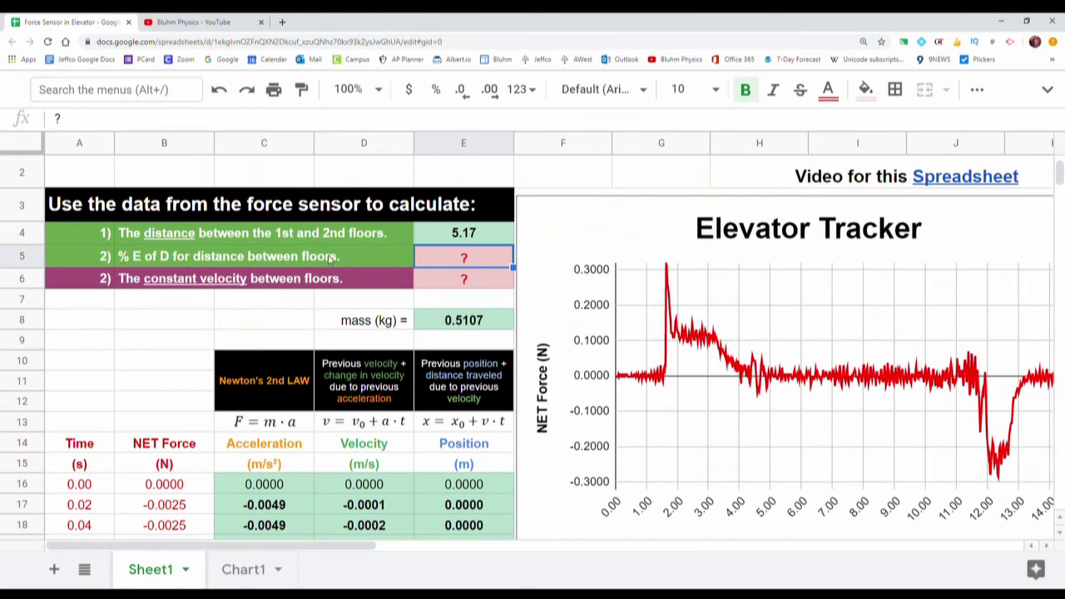
left_click_drag(345, 548, 541, 549)
scroll(679, 402, "down", 3)
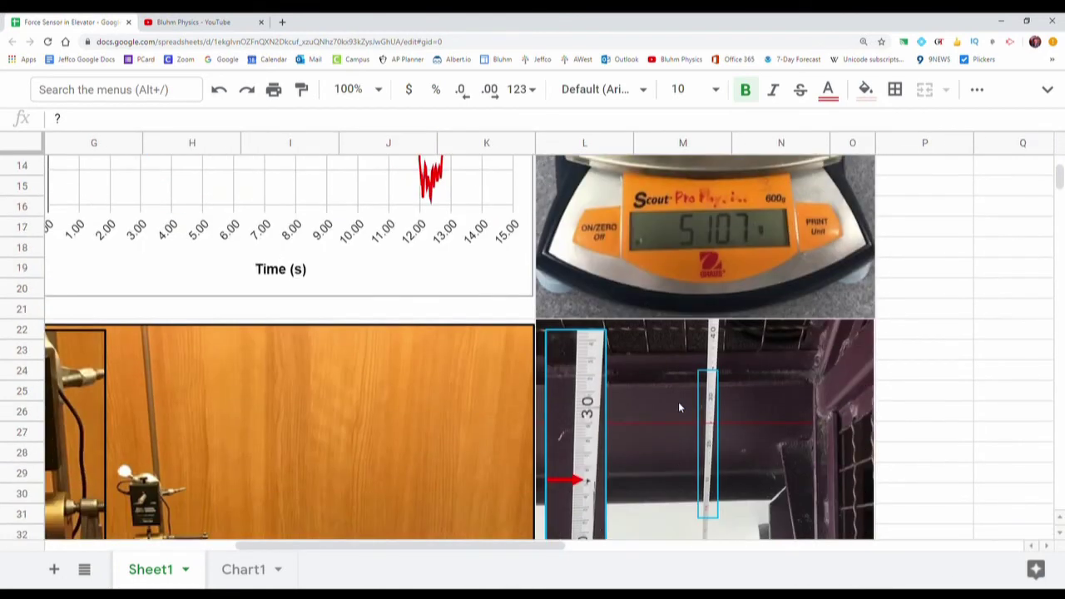
scroll(679, 402, "down", 3)
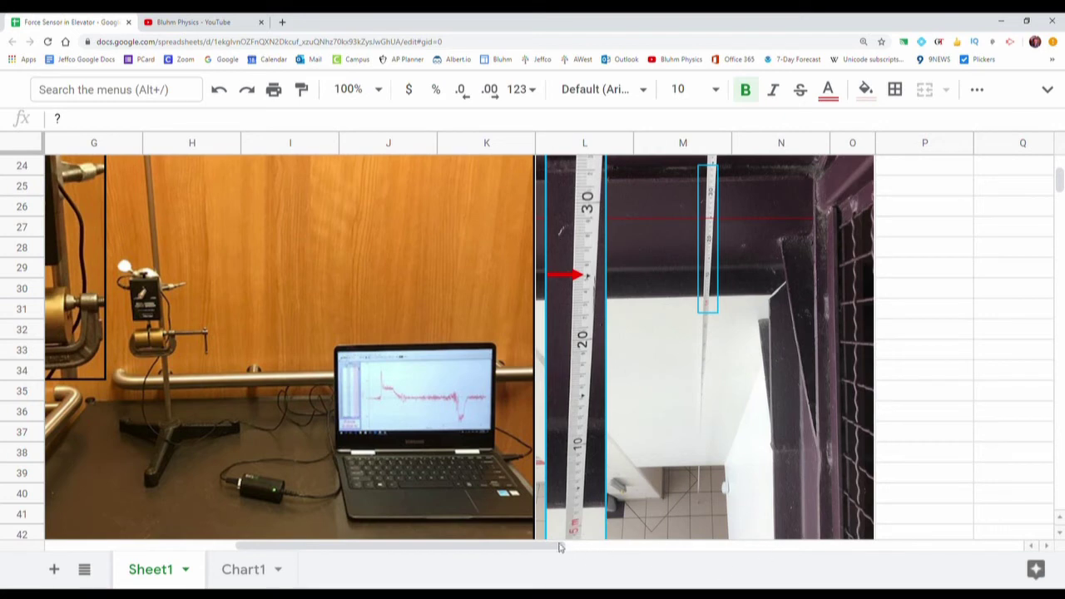
left_click_drag(547, 555, 327, 552)
scroll(428, 415, "up", 5)
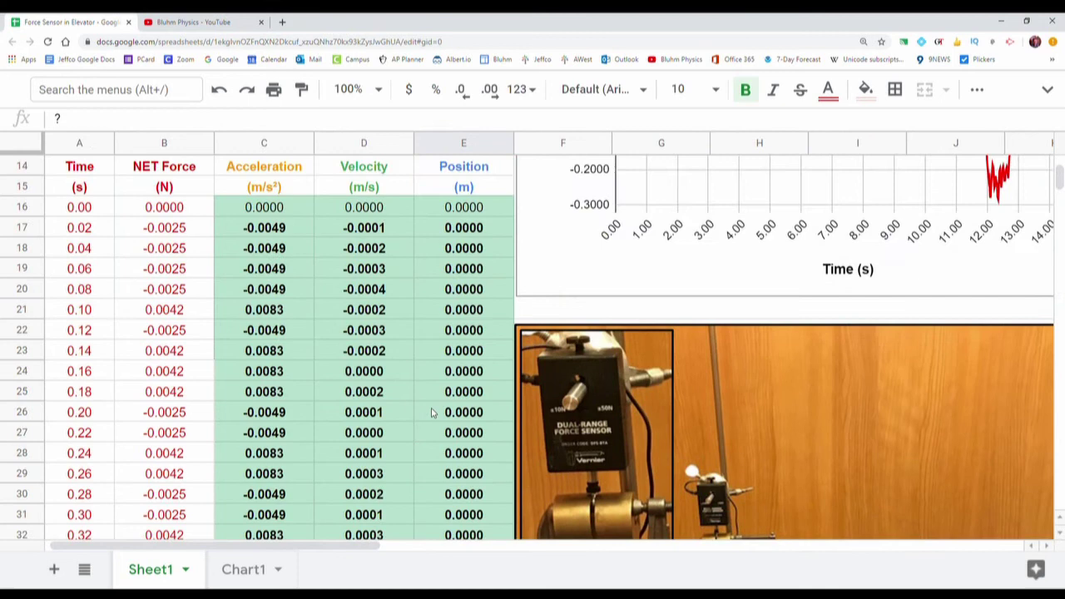
scroll(432, 413, "up", 6)
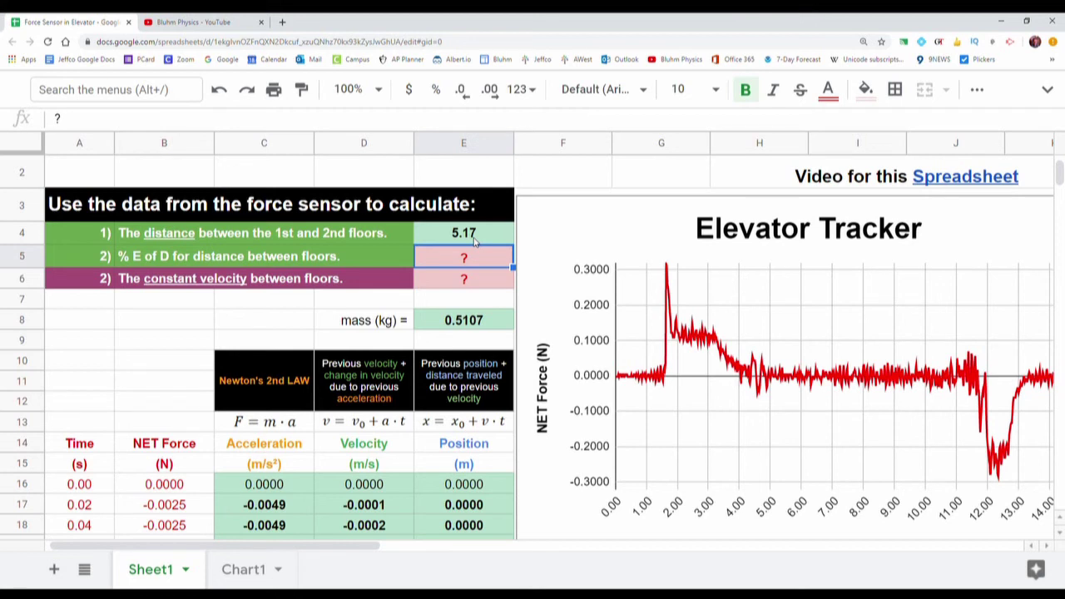
Step: Enter the percent error formula =abs((5.25-E4)/5.25) in cell E5 and format the cell as a percentage
type("=")
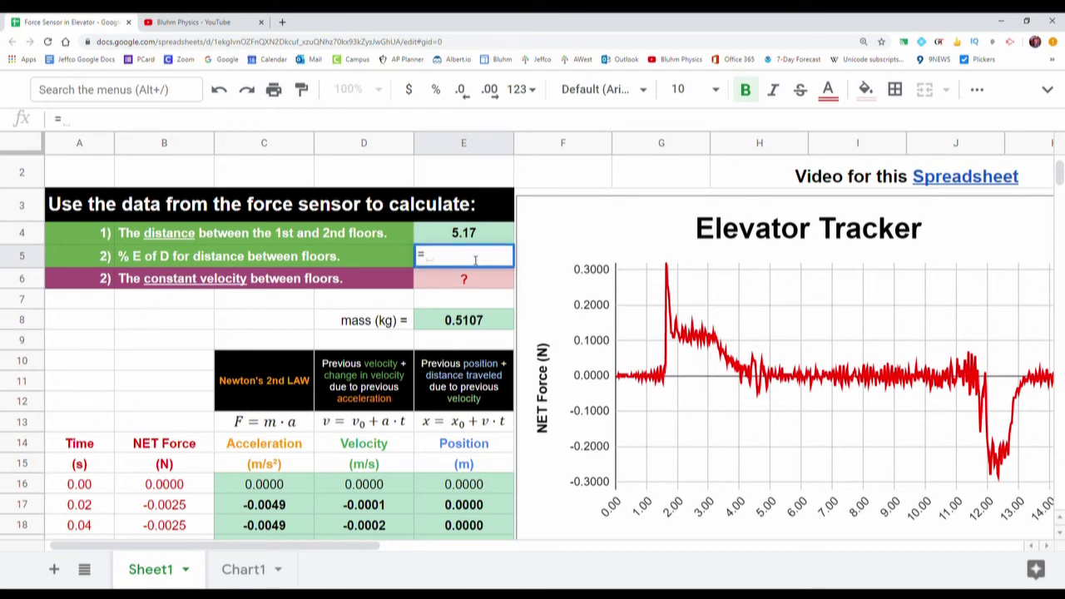
type("abs((")
type("5.")
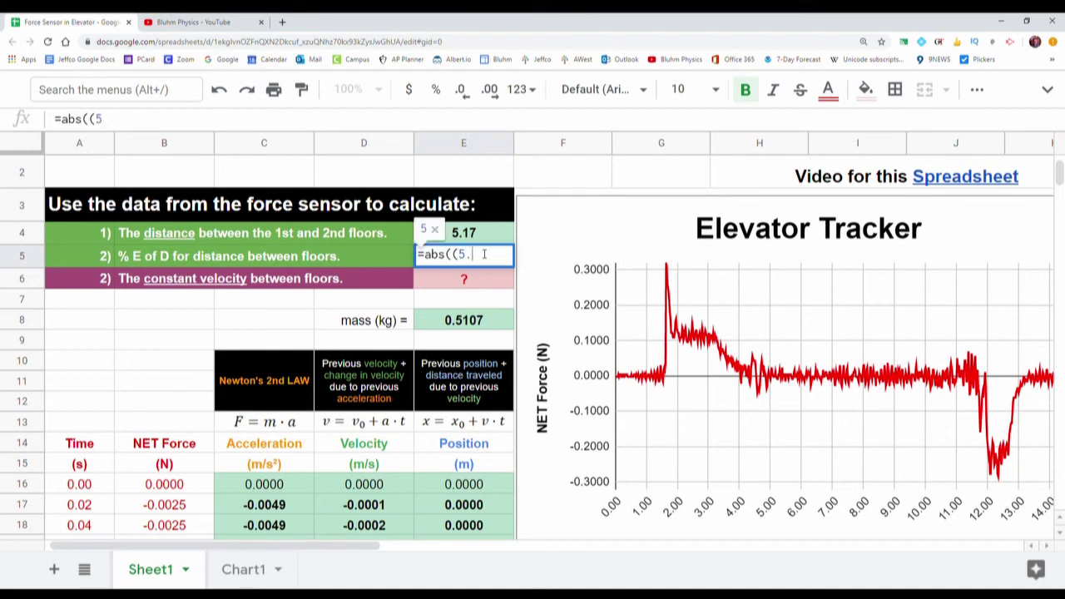
type("25-")
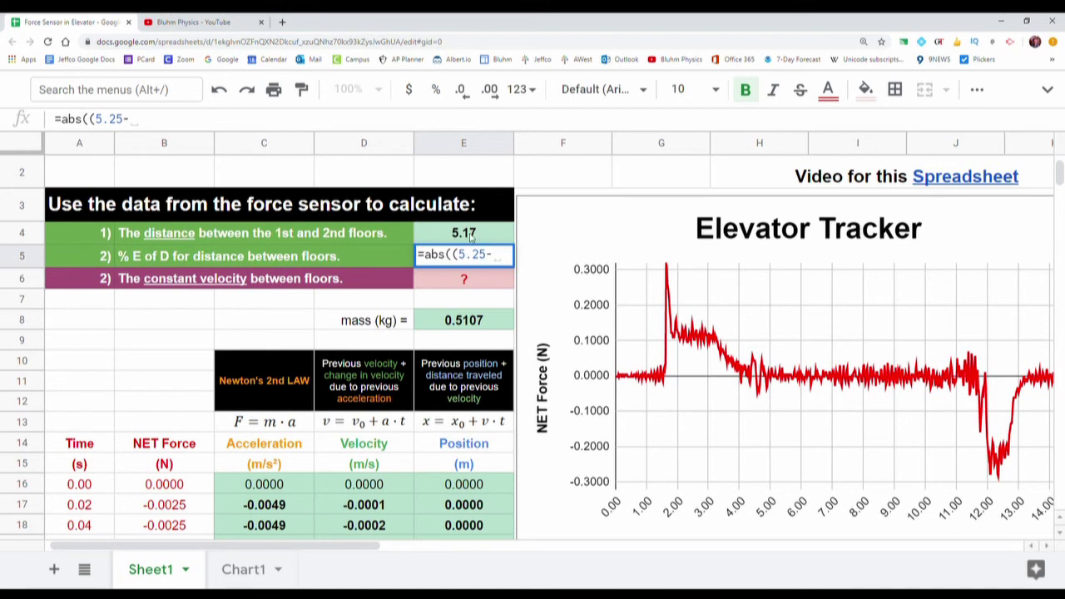
left_click(469, 236)
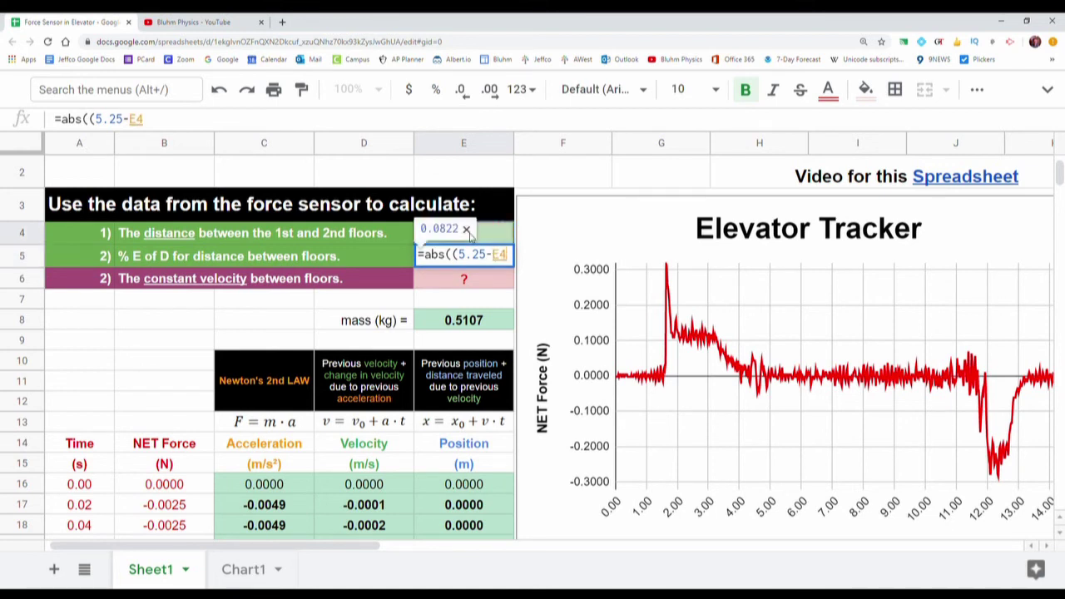
type(")")
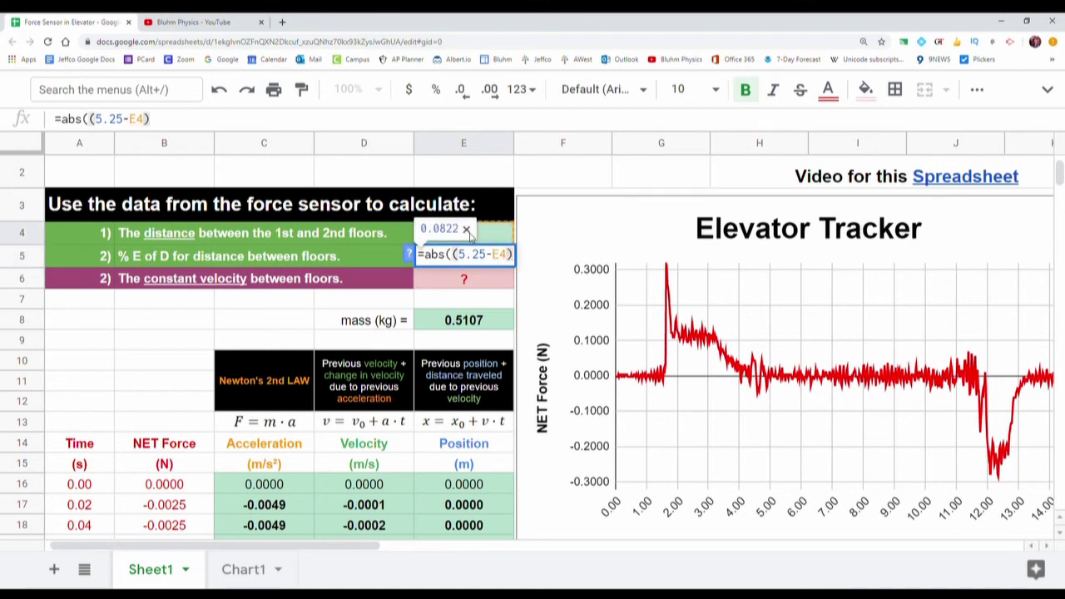
type("/")
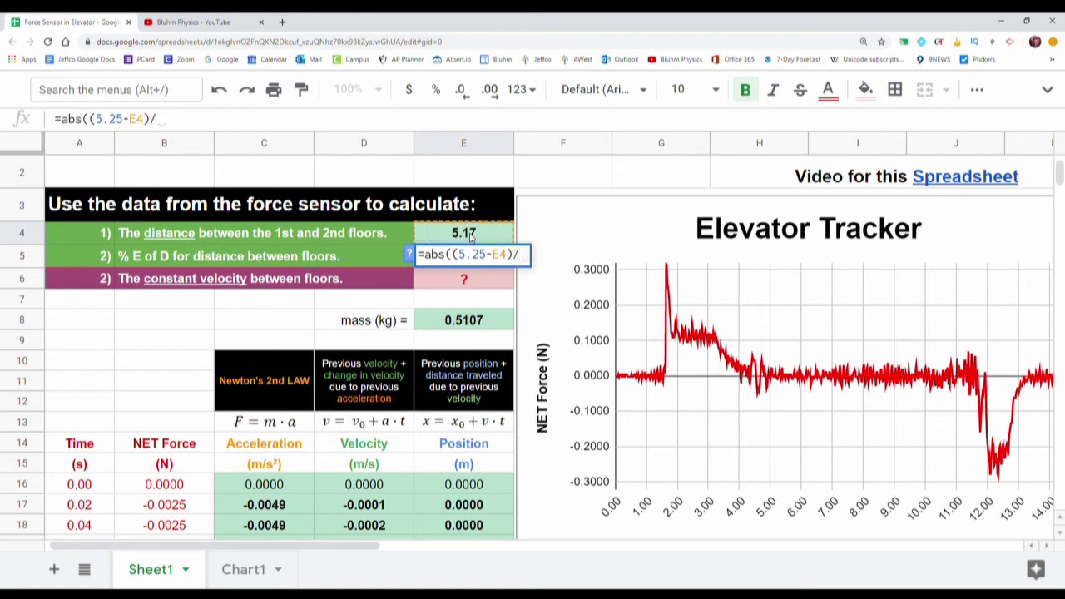
type("5.25")
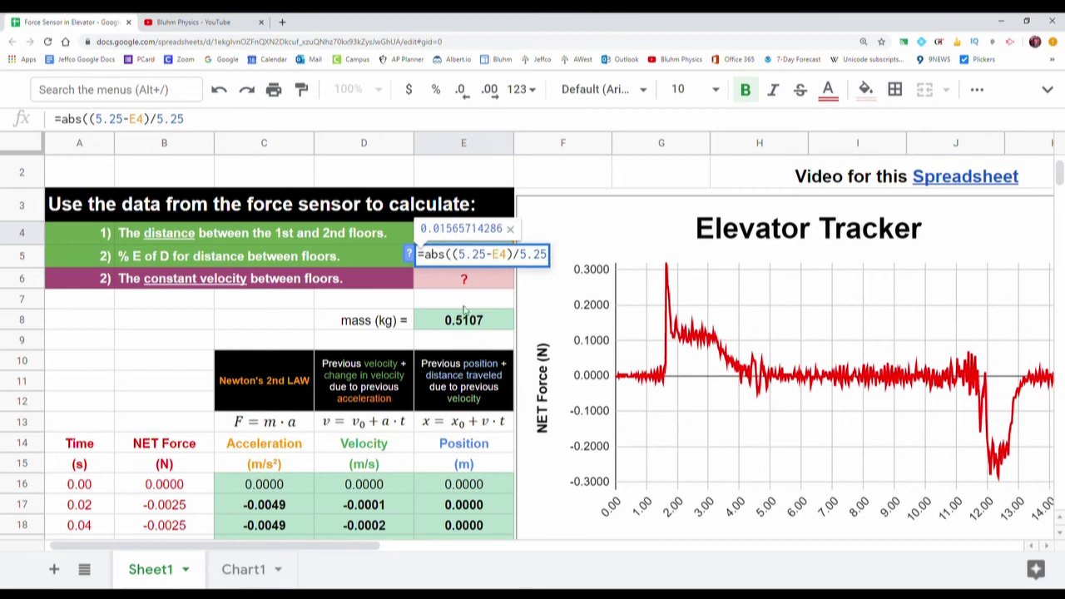
type(")")
key("Return")
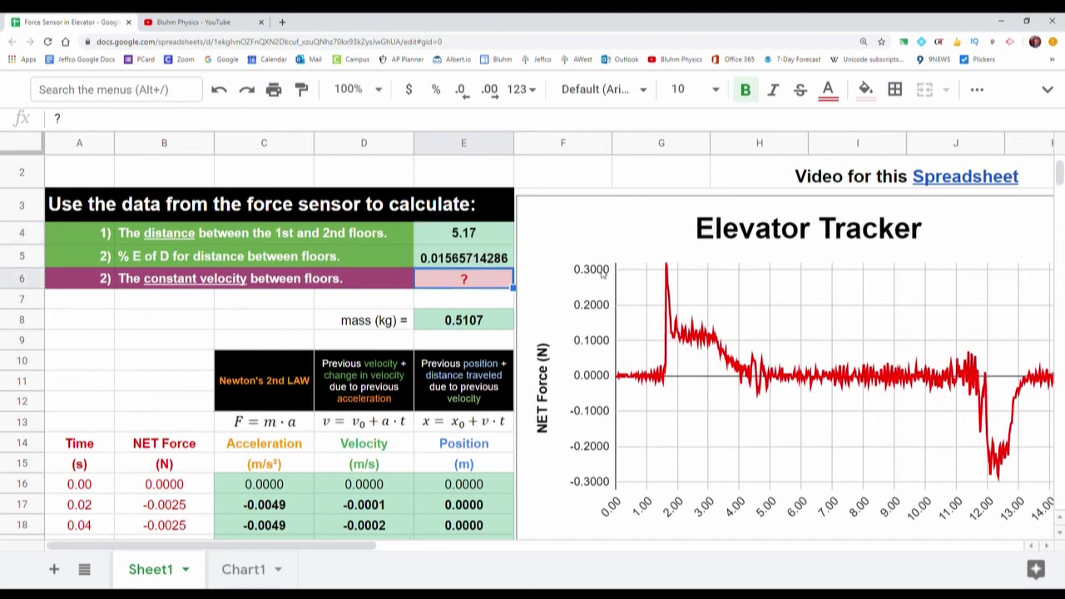
left_click(448, 261)
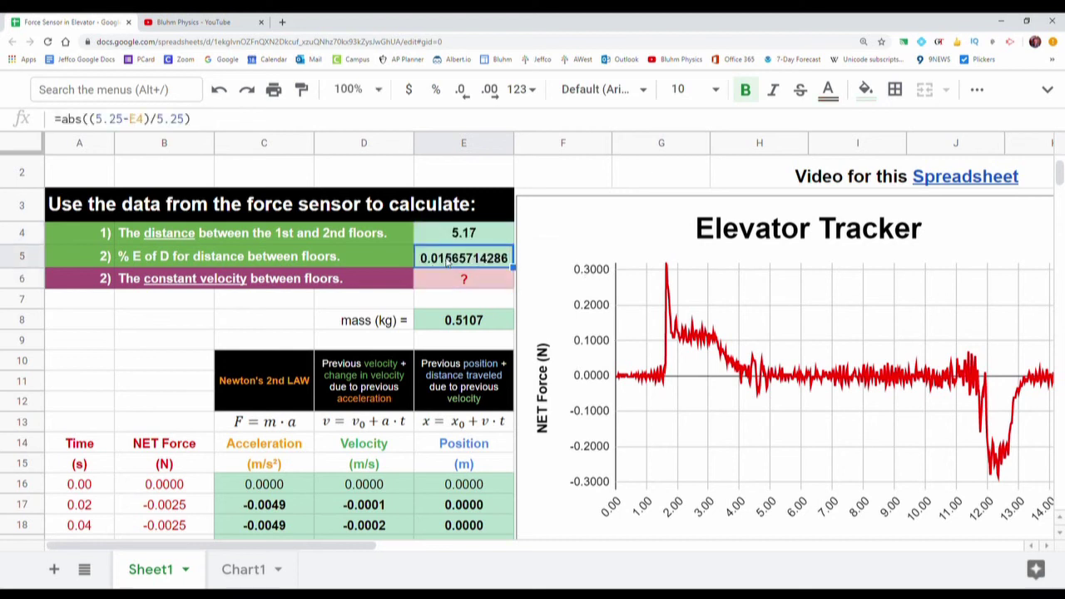
left_click(436, 90)
Step: Read the steady velocity around 6 s in the Velocity column and enter 0.5 in cell E6 as the constant velocity
left_click_drag(1059, 172, 1057, 274)
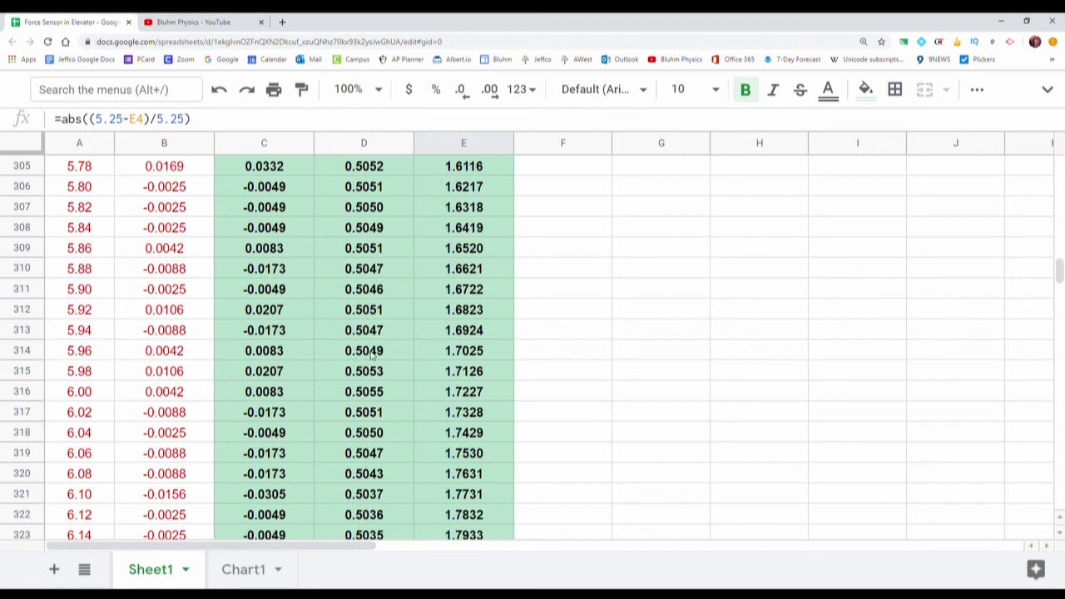
left_click_drag(1058, 274, 1055, 156)
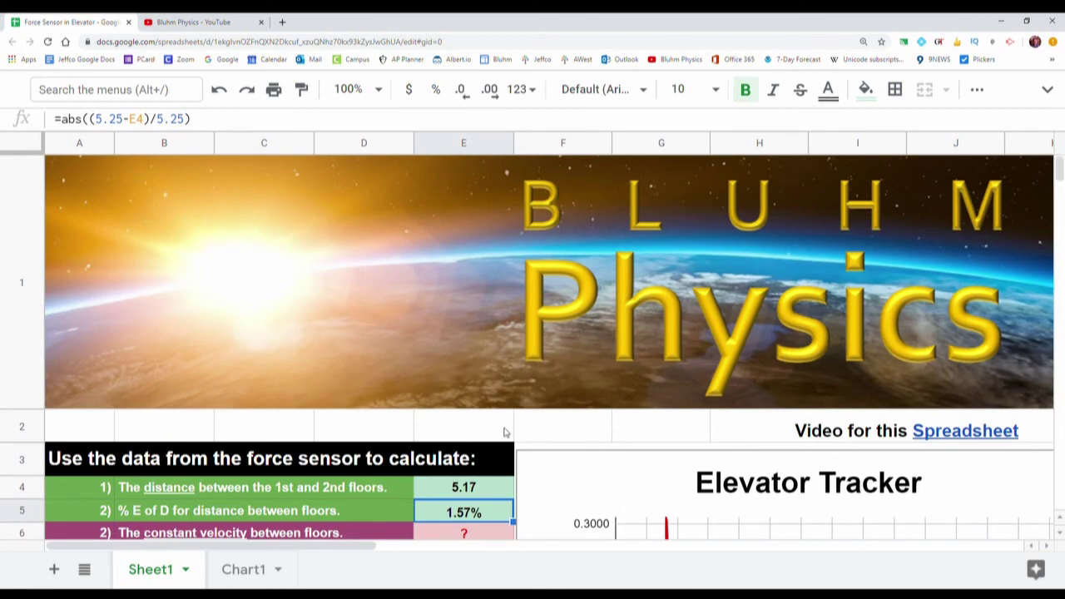
scroll(478, 436, "down", 1)
left_click(471, 283)
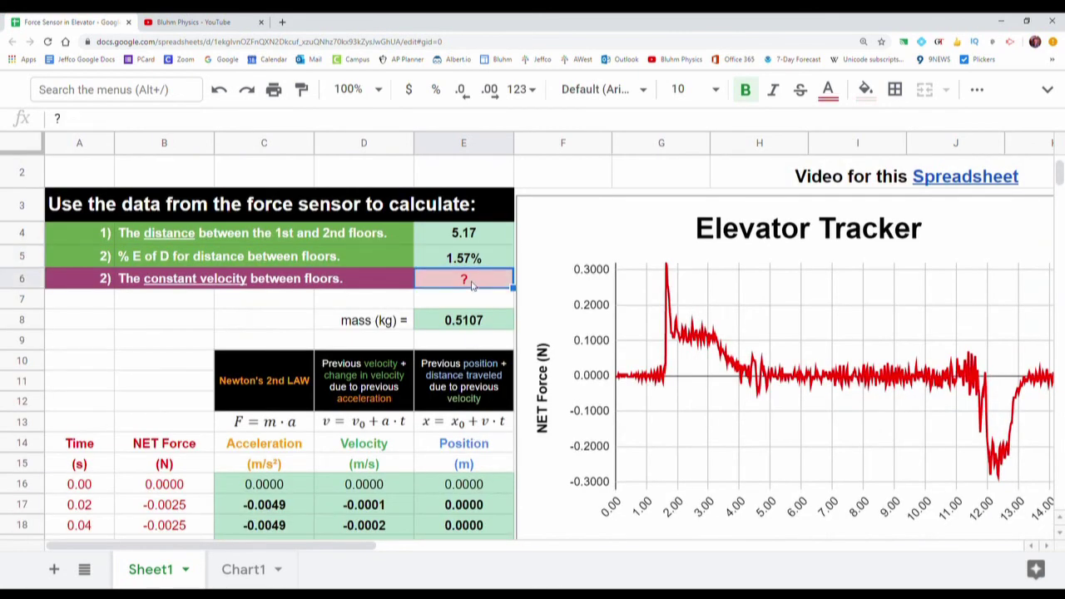
type("0.5")
key("Return")
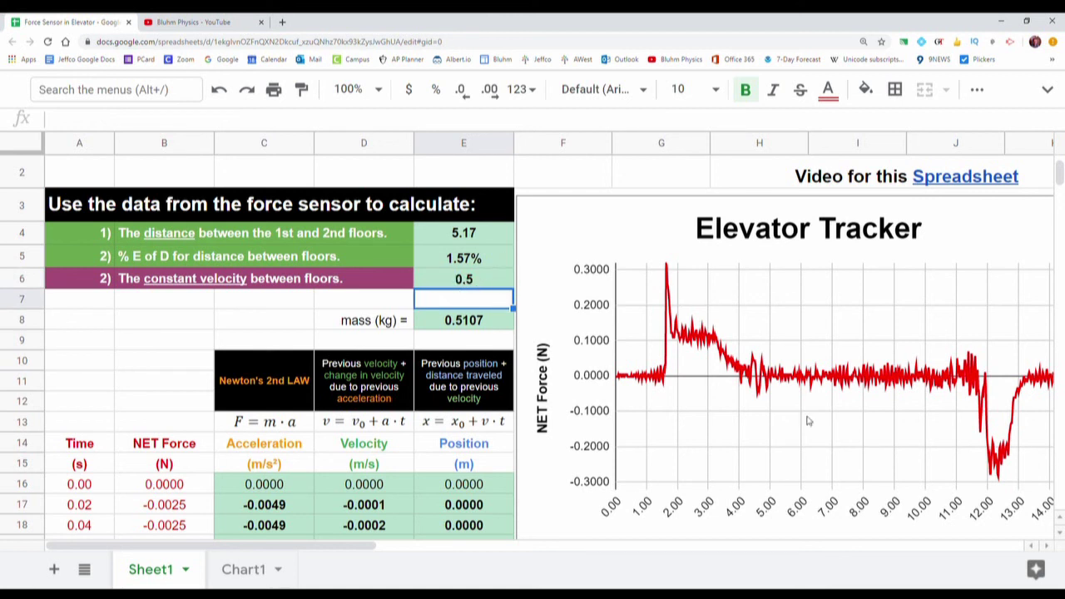
Step: Zoom the page out three levels and review the completed answers, data table, force graph and photos together
scroll(773, 391, "up", 3)
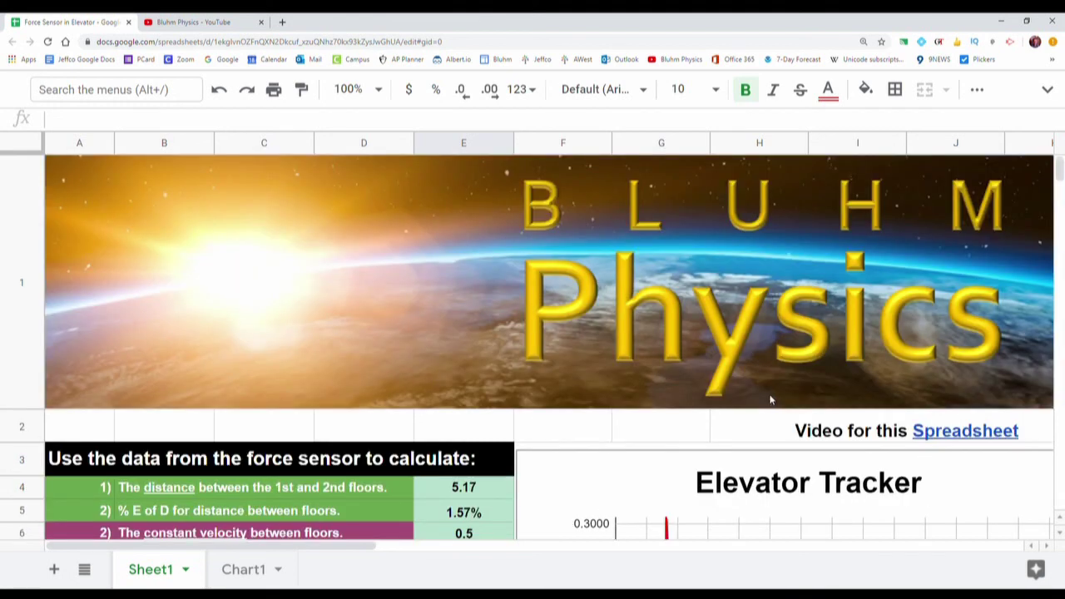
scroll(771, 400, "down", 4)
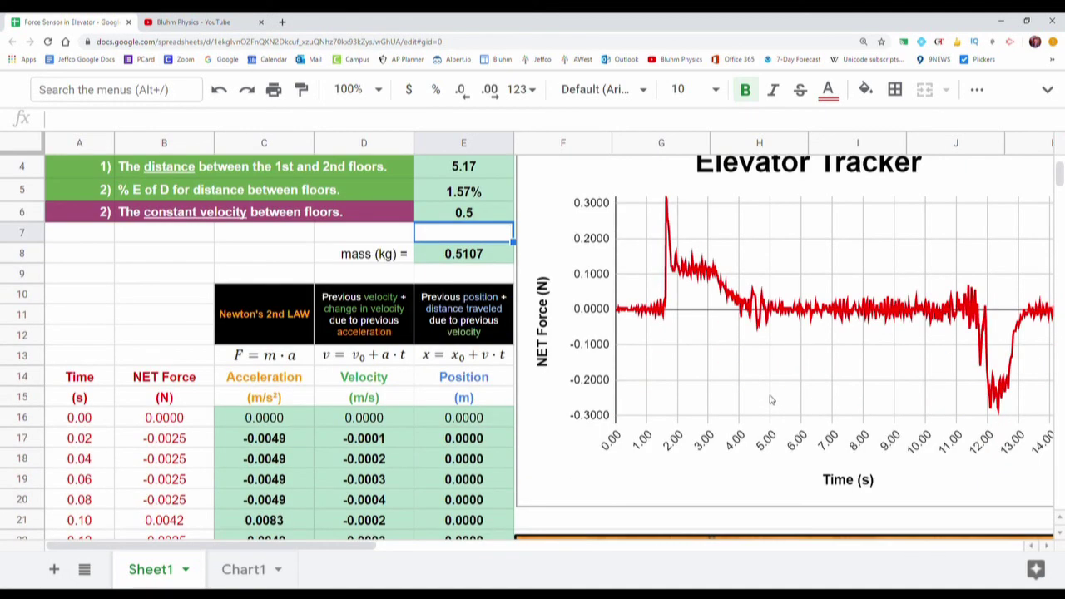
key("ctrl+minus")
key("ctrl+minus")
key("ctrl+minus")
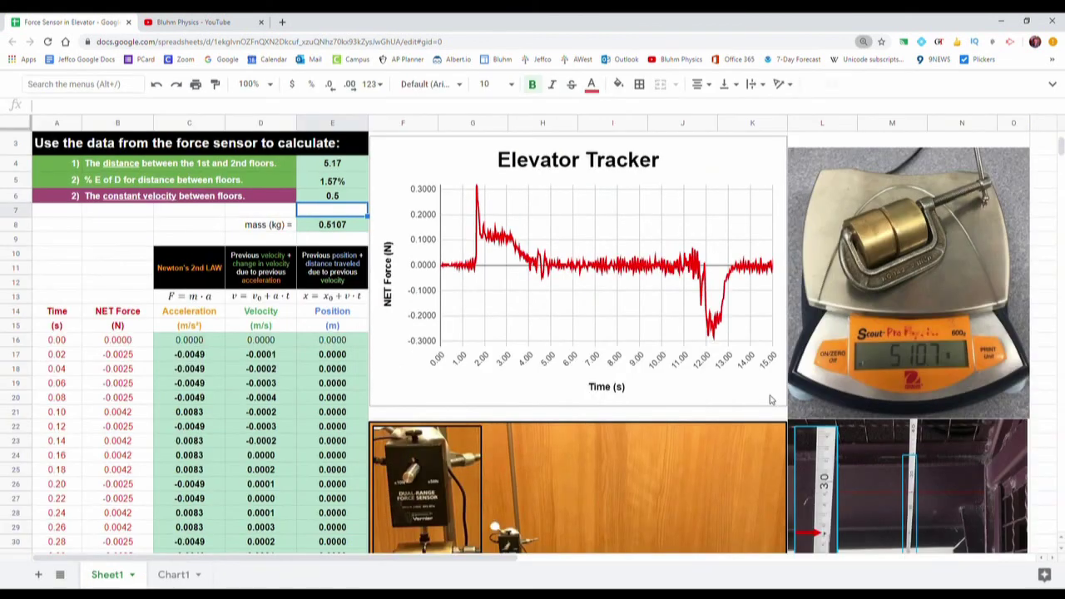
scroll(440, 538, "down", 1)
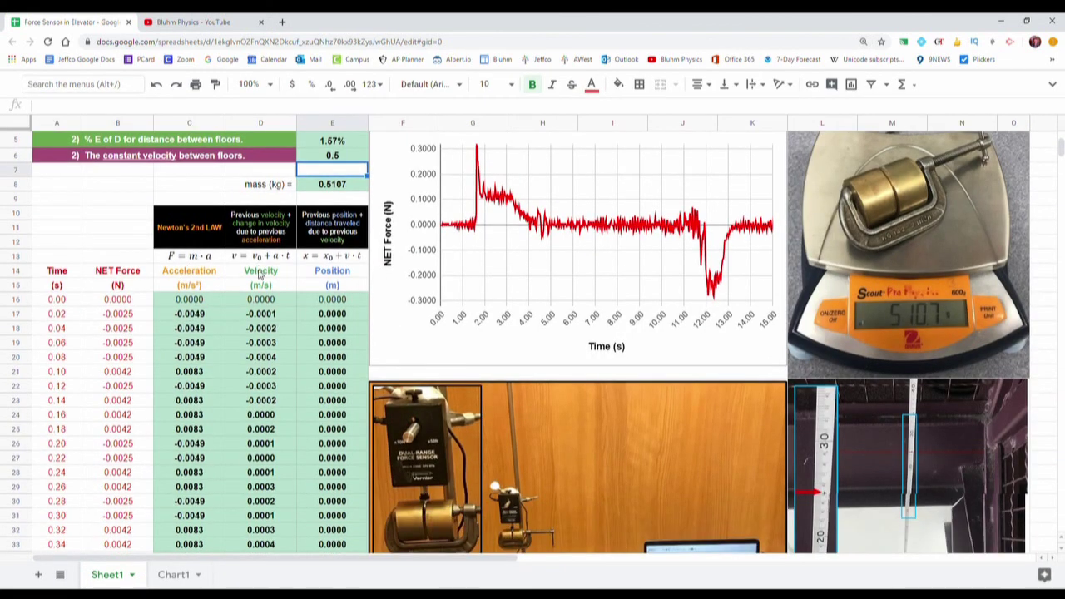
scroll(427, 287, "up", 3)
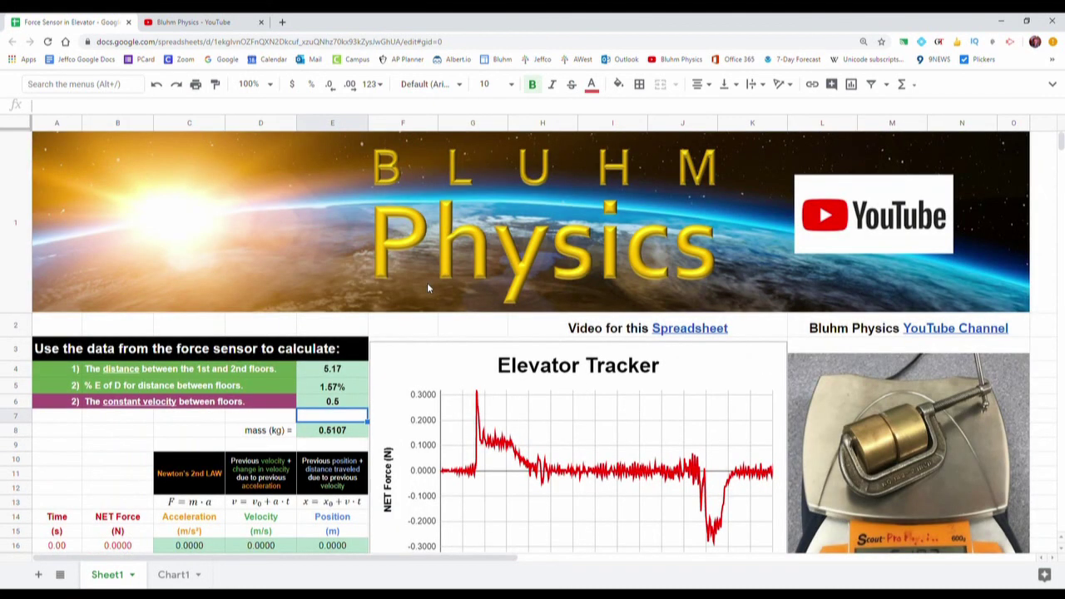